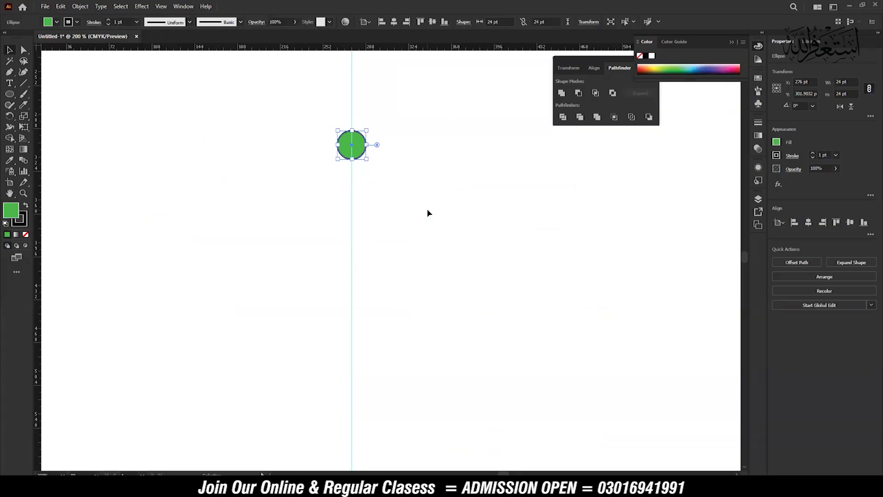
Step: Undo the recent additions until the green circle and the vertical guide are gone from the artboard
{"action": "key", "text": "ctrl+z"}
{"action": "key", "text": "ctrl+z"}
{"action": "key", "text": "ctrl+z"}
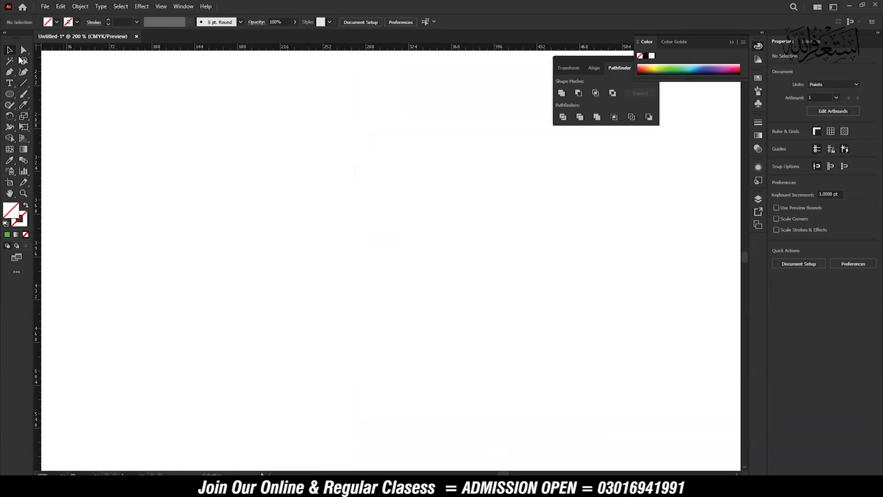
{"action": "left_click", "coordinate": [24, 105]}
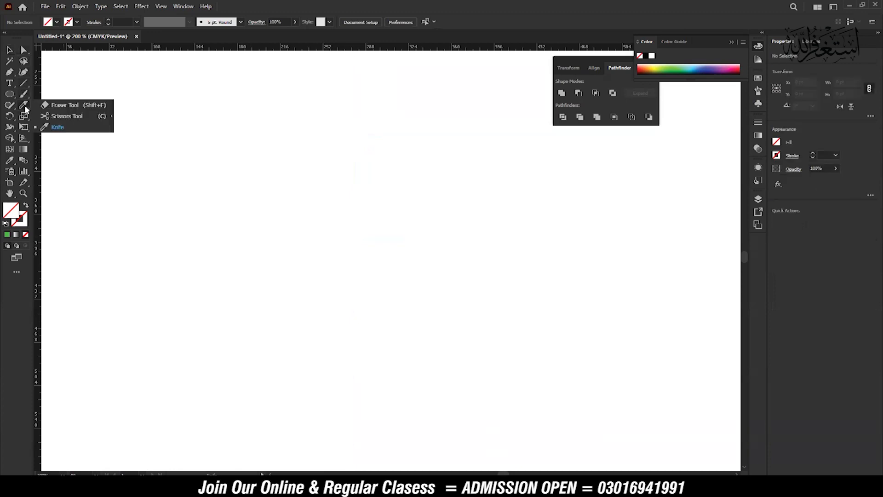
{"action": "left_click", "coordinate": [59, 129]}
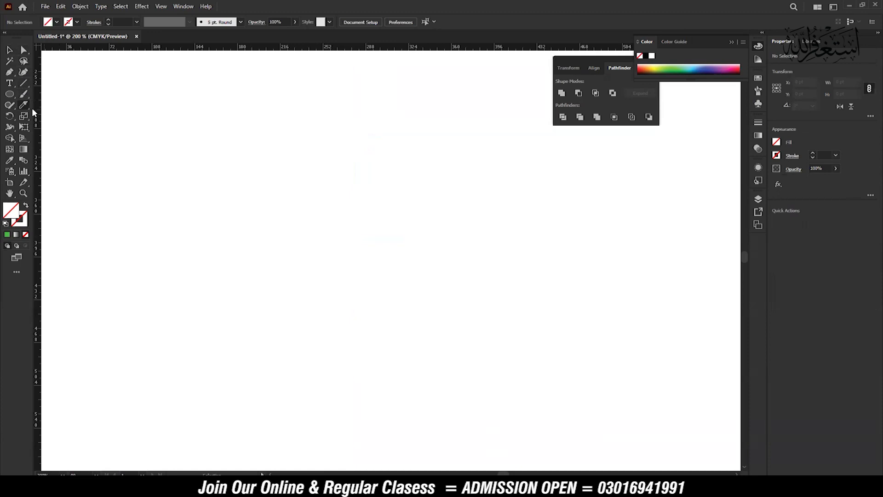
{"action": "left_click", "coordinate": [10, 117]}
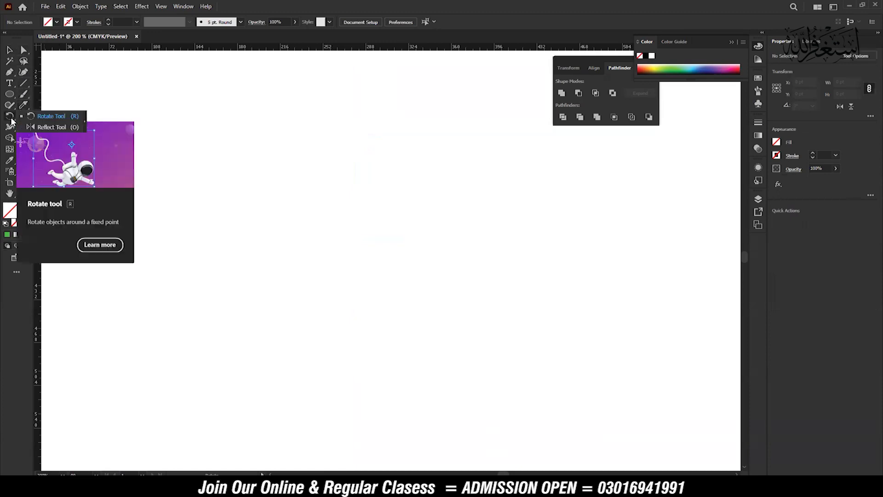
{"action": "left_click", "coordinate": [47, 116]}
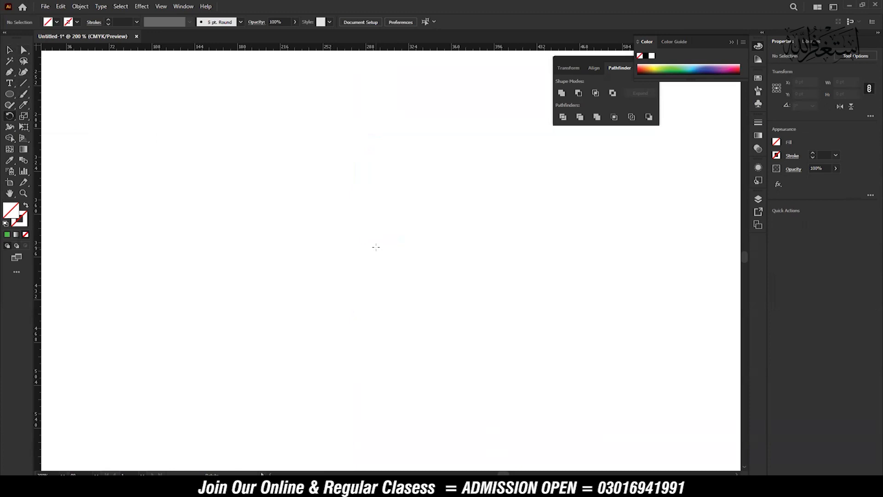
Step: Draw a tall, narrow ellipse about 43 by 124 pt and fill it with teal green
{"action": "left_click", "coordinate": [9, 94]}
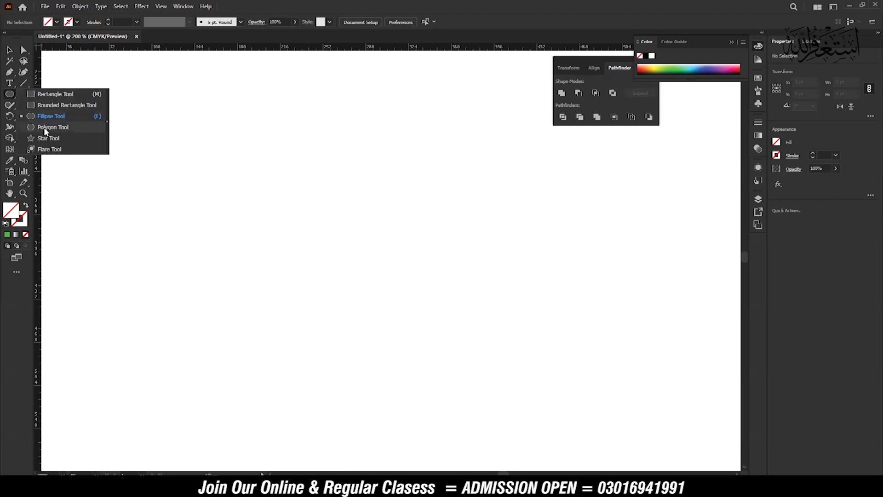
{"action": "left_click", "coordinate": [50, 117]}
{"action": "left_click_drag", "start_coordinate": [385, 123], "coordinate": [438, 271]}
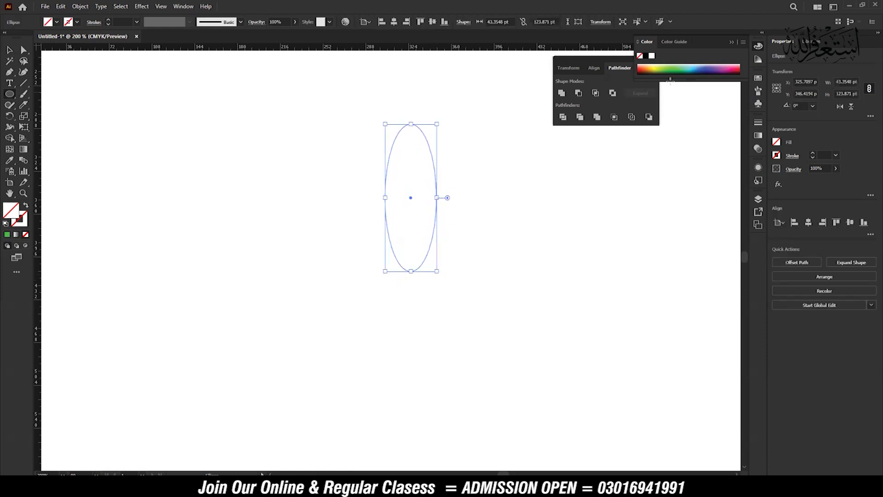
{"action": "left_click", "coordinate": [679, 68]}
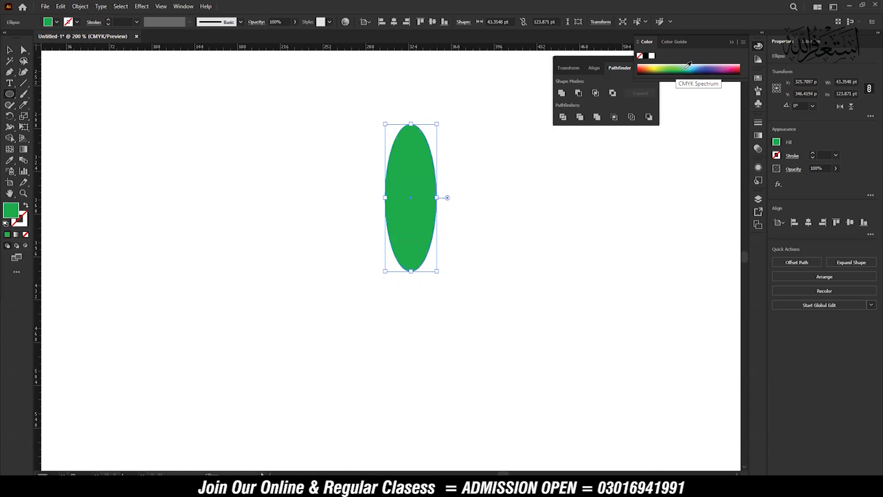
{"action": "left_click", "coordinate": [689, 68]}
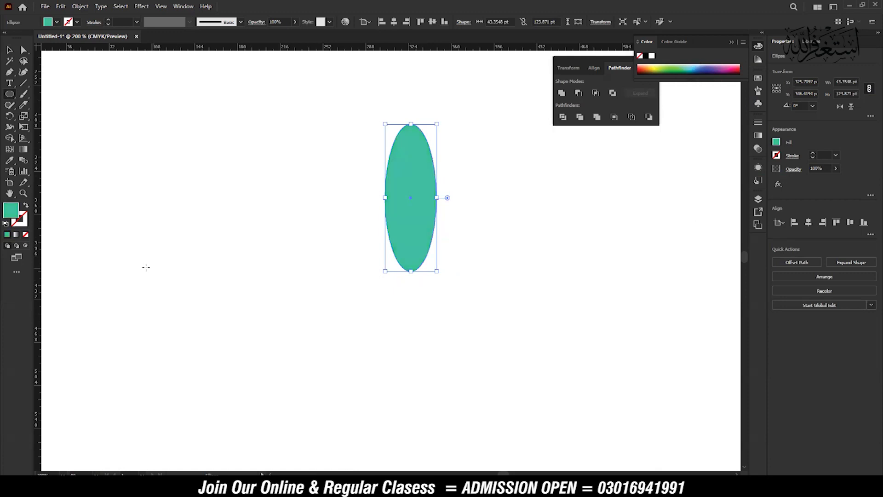
{"action": "left_click", "coordinate": [9, 50]}
{"action": "left_click", "coordinate": [331, 177]}
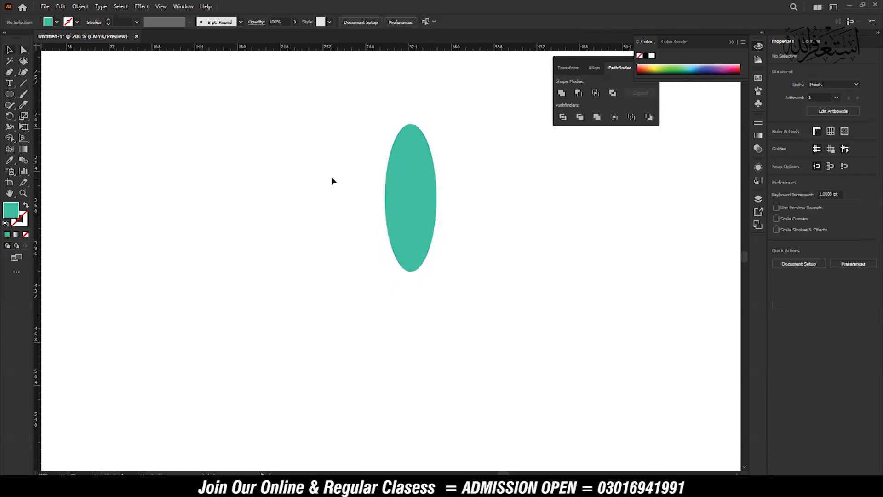
Step: Rotate the teal ellipse about 5° counterclockwise around a pivot point placed just below it
{"action": "left_click", "coordinate": [412, 171]}
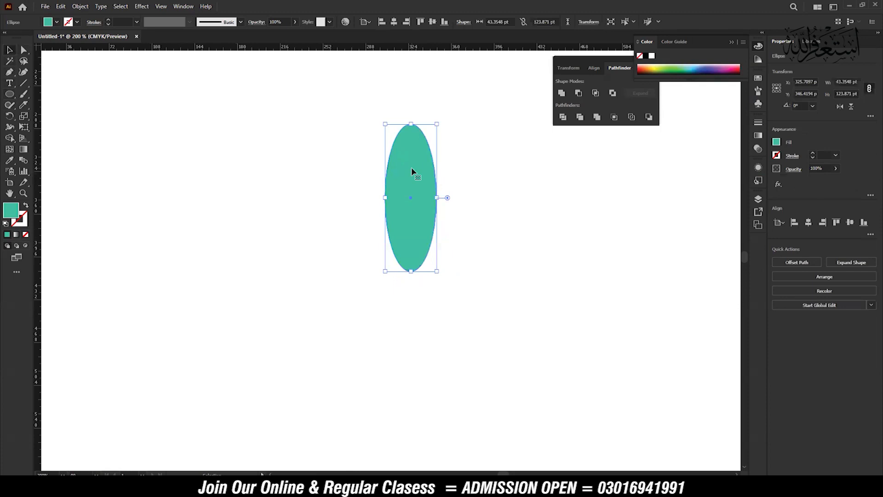
{"action": "left_click", "coordinate": [9, 115]}
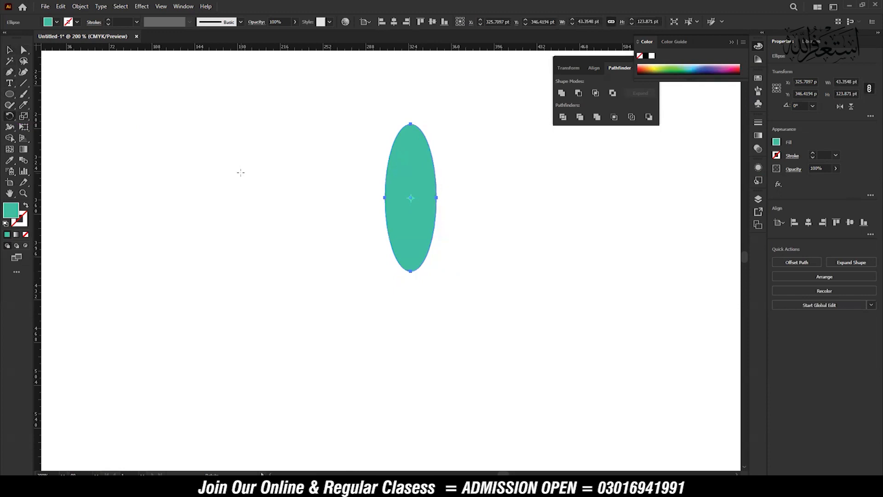
{"action": "key", "text": "ctrl+equal"}
{"action": "key", "text": "ctrl+equal"}
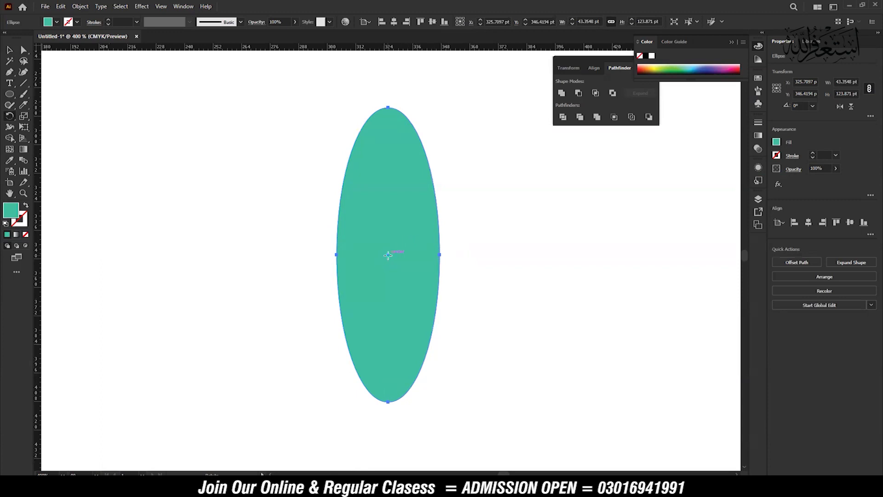
{"action": "key", "text": "v"}
{"action": "left_click", "coordinate": [9, 117]}
{"action": "key", "text": "ctrl+minus"}
{"action": "key", "text": "ctrl+minus"}
{"action": "key", "text": "ctrl+minus"}
{"action": "key", "text": "ctrl+minus"}
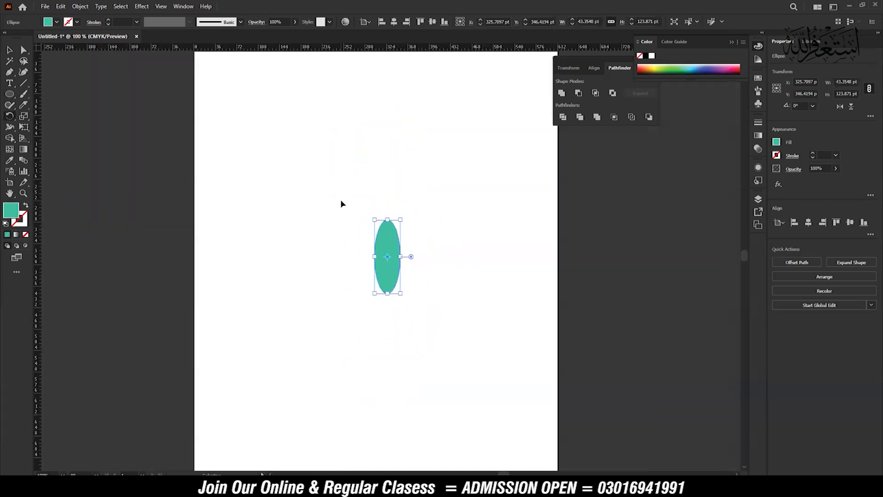
{"action": "key", "text": "ctrl+plus"}
{"action": "key", "text": "ctrl+plus"}
{"action": "left_click_drag", "start_coordinate": [388, 277], "coordinate": [350, 192]}
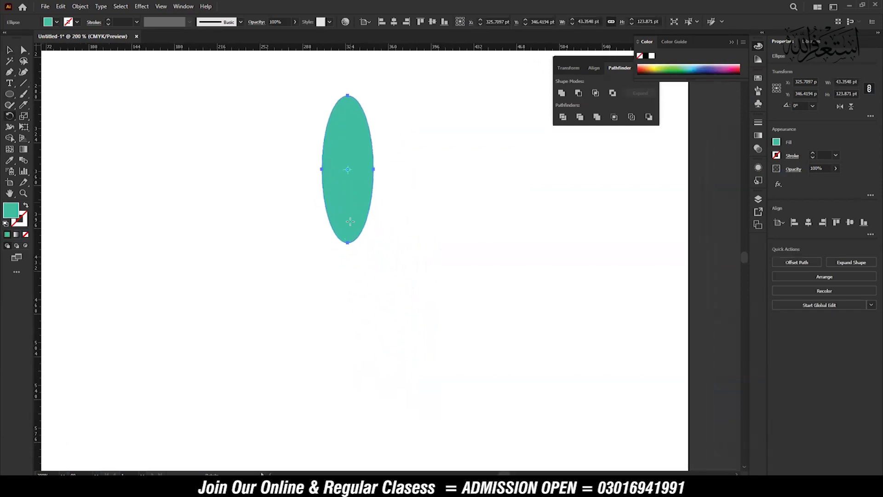
{"action": "left_click", "coordinate": [350, 312]}
{"action": "left_click_drag", "start_coordinate": [349, 140], "coordinate": [335, 209]}
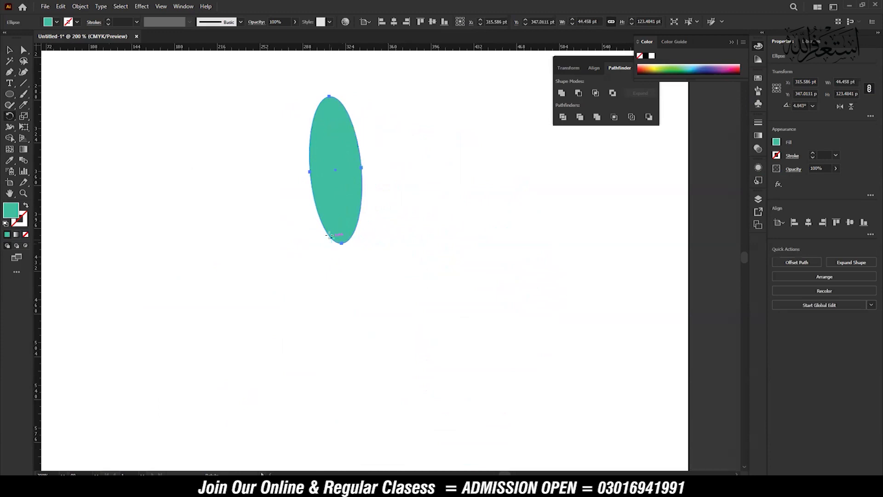
Step: Swing the ellipse clockwise around its bottom anchor point until it lies nearly horizontal, at about 276°
{"action": "left_click_drag", "start_coordinate": [338, 228], "coordinate": [345, 246]}
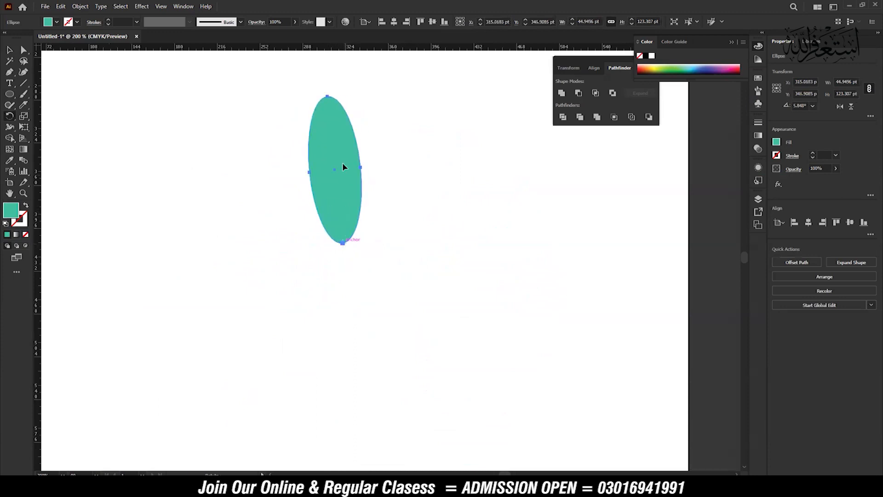
{"action": "left_click_drag", "start_coordinate": [329, 123], "coordinate": [405, 239]}
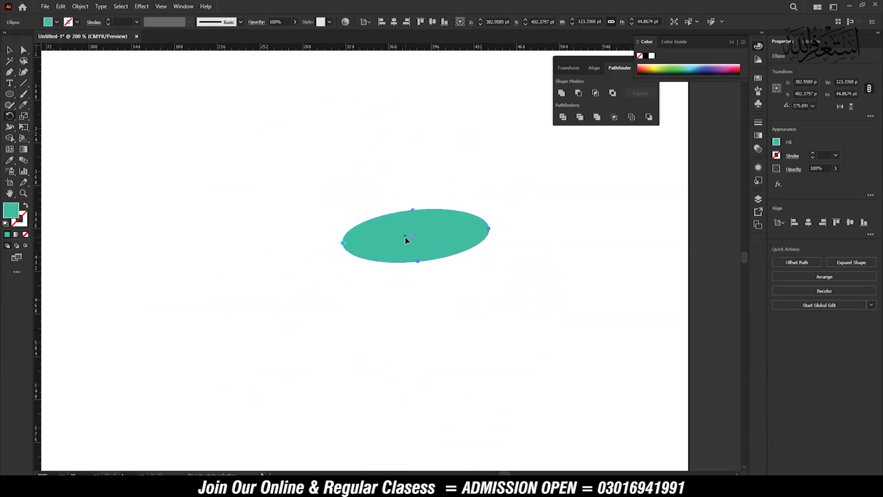
Step: Delete the teal ellipse from the artboard
{"action": "left_click", "coordinate": [10, 49]}
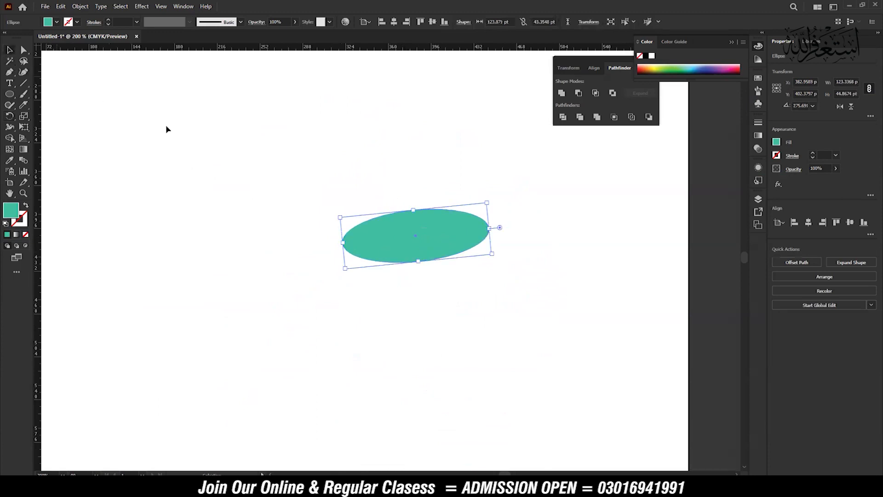
{"action": "left_click_drag", "start_coordinate": [426, 234], "coordinate": [365, 244]}
{"action": "key", "text": "Delete"}
Step: Add the letter W as text, enlarge it to about 168 pt, and move it up the artboard
{"action": "left_click", "coordinate": [9, 83]}
{"action": "left_click", "coordinate": [274, 214]}
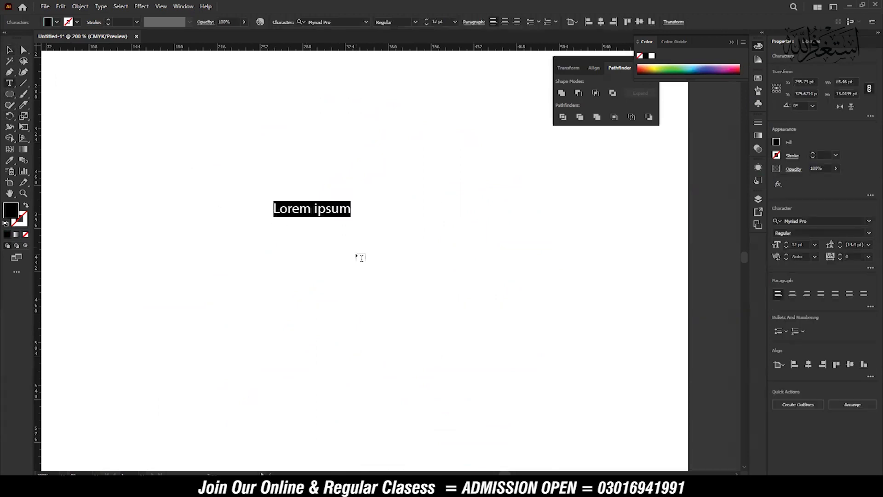
{"action": "type", "text": "W"}
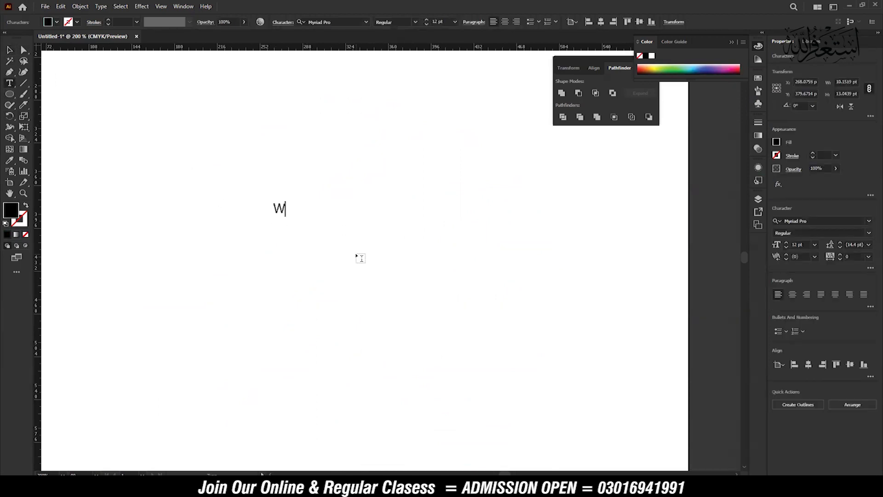
{"action": "left_click", "coordinate": [9, 50]}
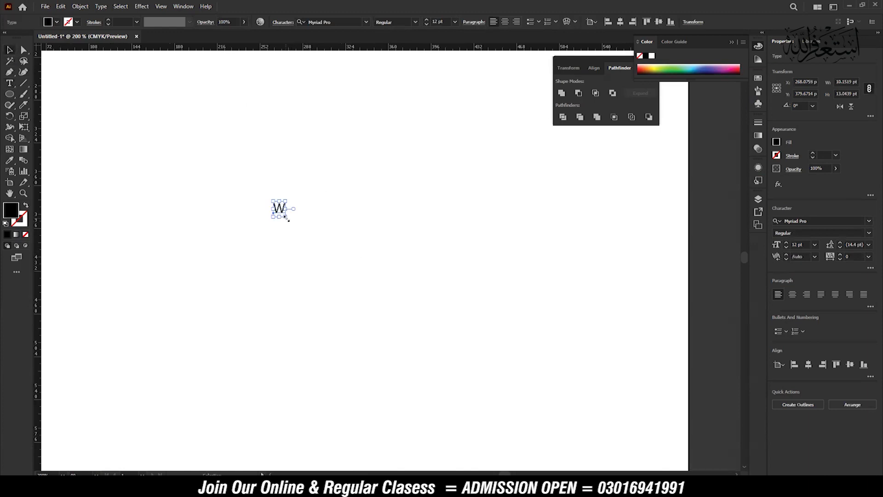
{"action": "left_click_drag", "start_coordinate": [288, 219], "coordinate": [488, 419]}
{"action": "left_click_drag", "start_coordinate": [385, 357], "coordinate": [391, 275]}
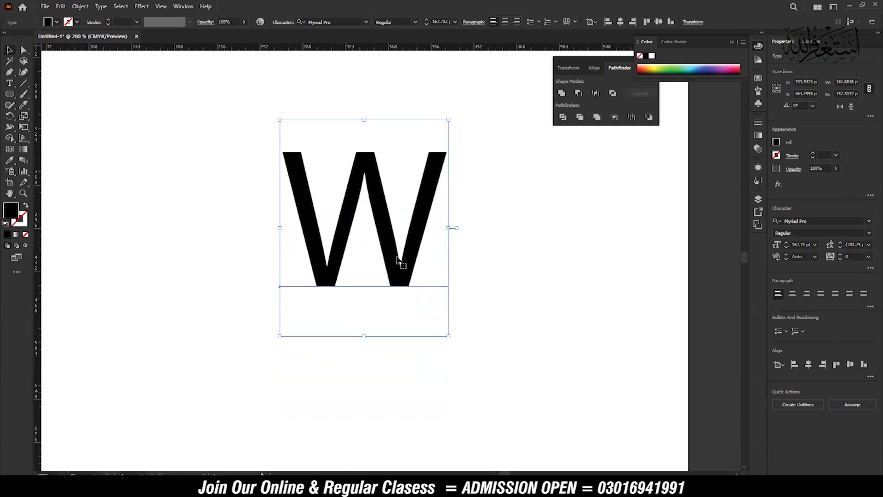
Step: Rotate the W about 13° counterclockwise around its middle peak, then back to about 3.4° around its upper-right corner
{"action": "left_click", "coordinate": [8, 116]}
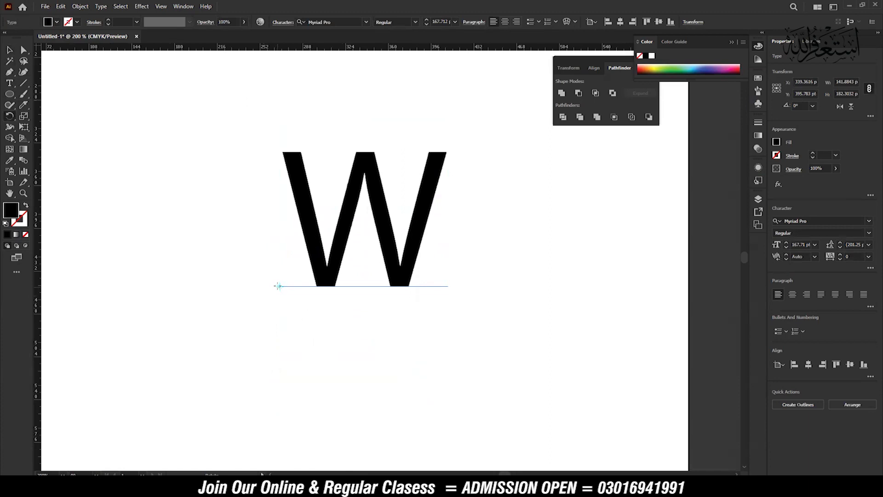
{"action": "left_click", "coordinate": [365, 164]}
{"action": "left_click_drag", "start_coordinate": [397, 276], "coordinate": [431, 251]}
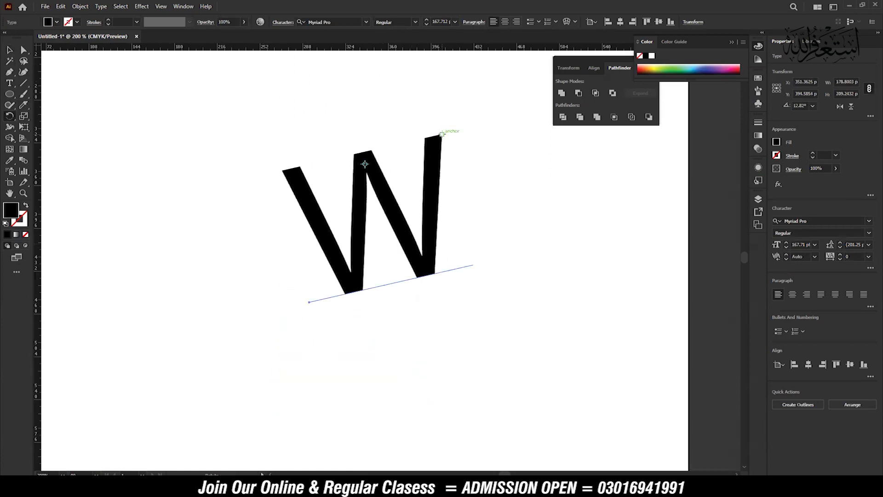
{"action": "left_click_drag", "start_coordinate": [341, 282], "coordinate": [312, 264]}
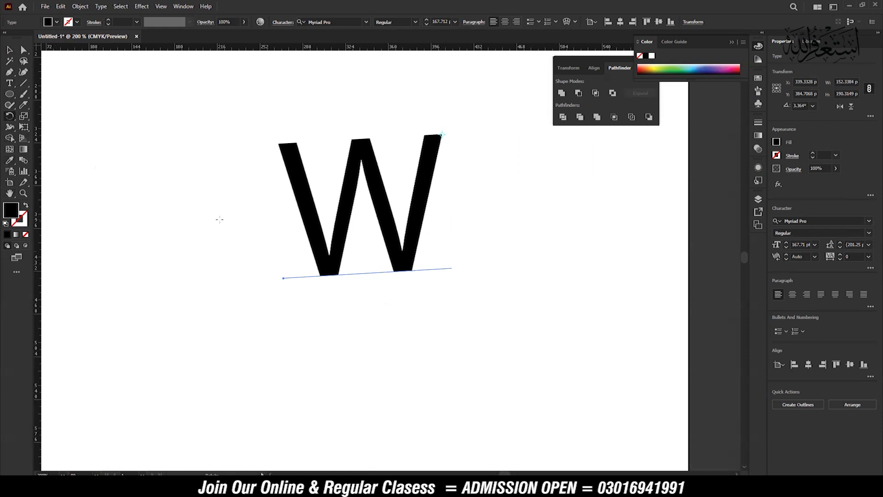
Step: Delete the letter W from the artboard
{"action": "left_click", "coordinate": [10, 50]}
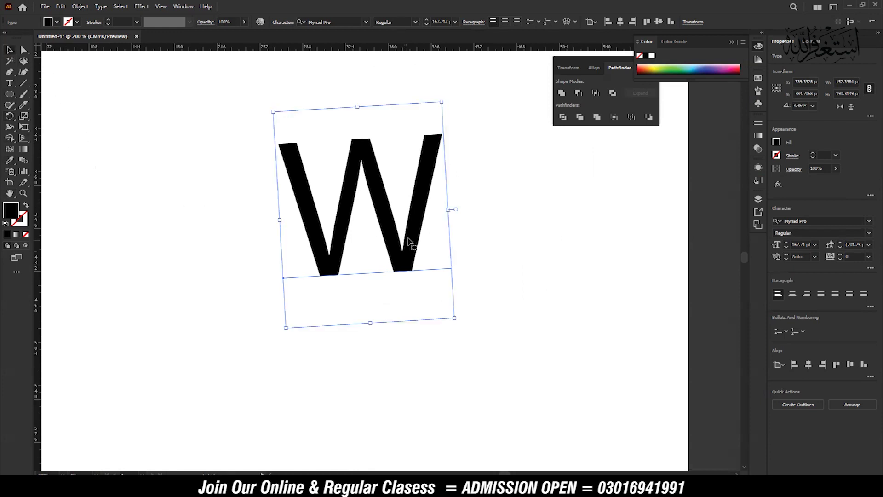
{"action": "left_click_drag", "start_coordinate": [407, 242], "coordinate": [359, 240]}
{"action": "key", "text": "Delete"}
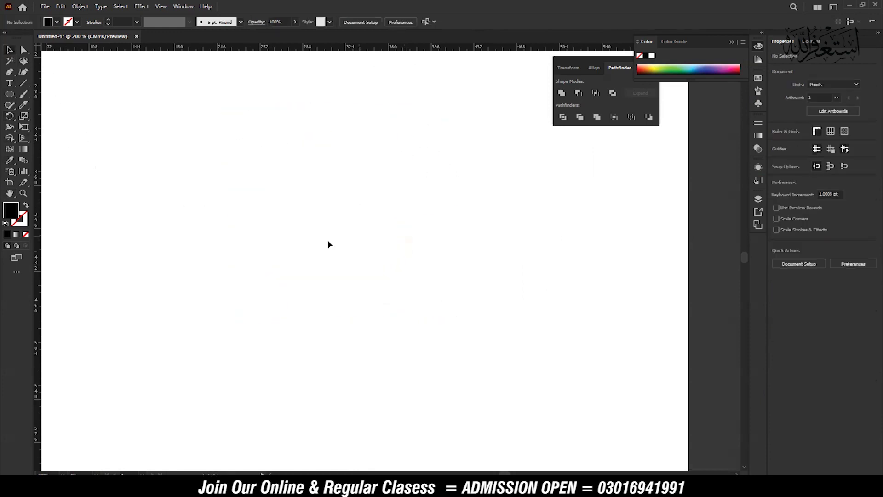
Step: Draw a black circle about 36 pt wide and rotate a copy about 18.5° clockwise around a point well below it
{"action": "left_click", "coordinate": [13, 94]}
{"action": "left_click_drag", "start_coordinate": [317, 152], "coordinate": [360, 195]}
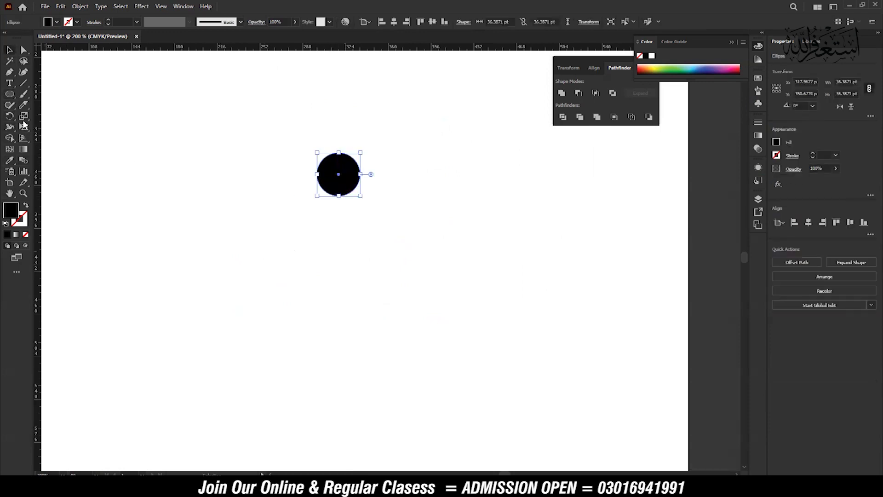
{"action": "left_click", "coordinate": [10, 116]}
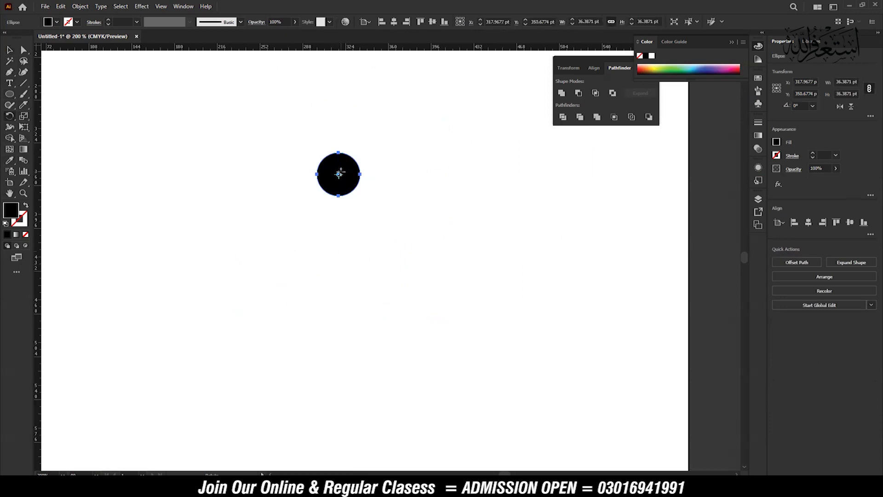
{"action": "left_click", "coordinate": [335, 335]}
{"action": "left_click_drag", "start_coordinate": [348, 167], "coordinate": [393, 201]}
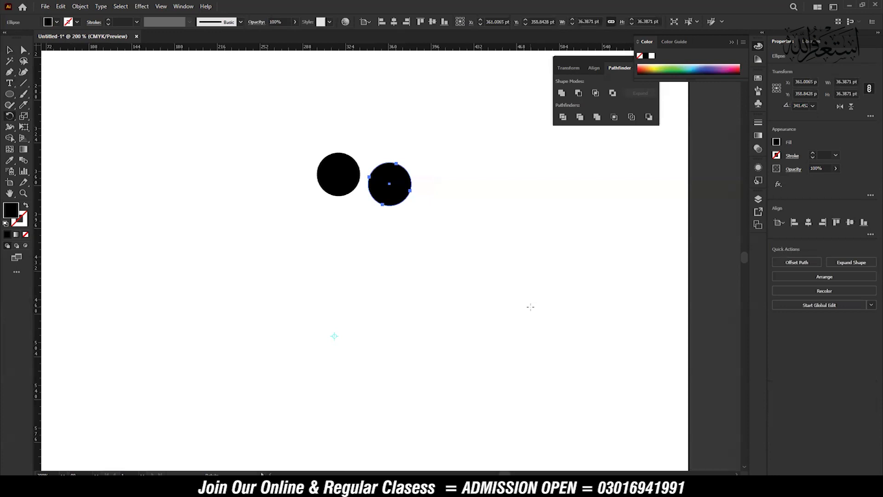
Step: Repeat the rotated copy around the pivot point until the black circles go all the way around in a ring
{"action": "key", "text": "ctrl+d"}
{"action": "key", "text": "ctrl+d"}
{"action": "key", "text": "ctrl+d"}
{"action": "key", "text": "ctrl+d"}
{"action": "key", "text": "ctrl+d"}
{"action": "key", "text": "ctrl+d"}
{"action": "key", "text": "ctrl+d"}
{"action": "key", "text": "ctrl+d"}
{"action": "key", "text": "ctrl+d"}
{"action": "key", "text": "ctrl+d"}
{"action": "key", "text": "ctrl+d"}
{"action": "key", "text": "ctrl+d"}
{"action": "key", "text": "ctrl+d"}
{"action": "key", "text": "ctrl+d"}
{"action": "key", "text": "ctrl+d"}
{"action": "key", "text": "ctrl+d"}
{"action": "key", "text": "ctrl+d"}
{"action": "key", "text": "ctrl+d"}
{"action": "key", "text": "ctrl+d"}
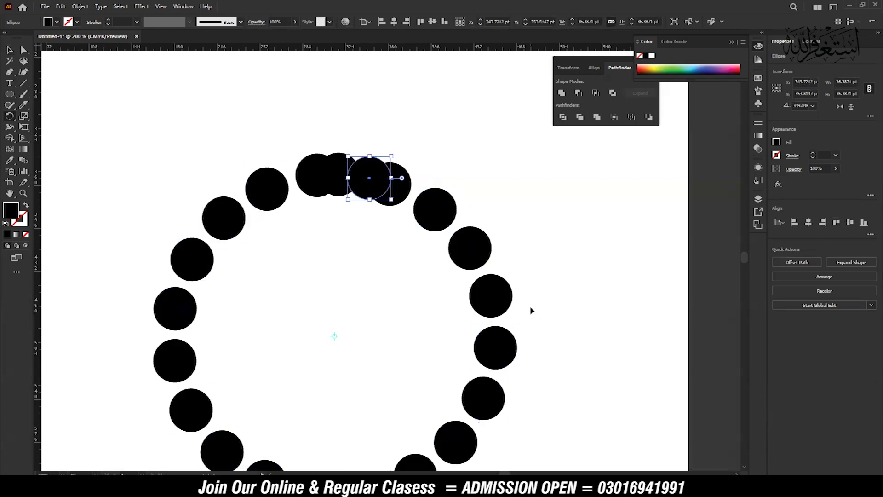
Step: Undo the last two rotated copies, which overlap the first circles at the top of the ring
{"action": "scroll", "coordinate": [442, 278], "scroll_direction": "down", "scroll_amount": 3}
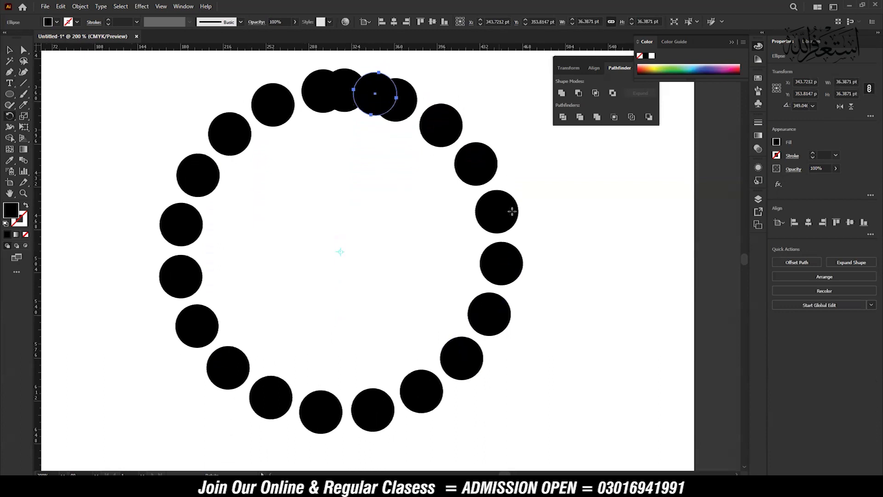
{"action": "key", "text": "ctrl+z"}
{"action": "key", "text": "ctrl+z"}
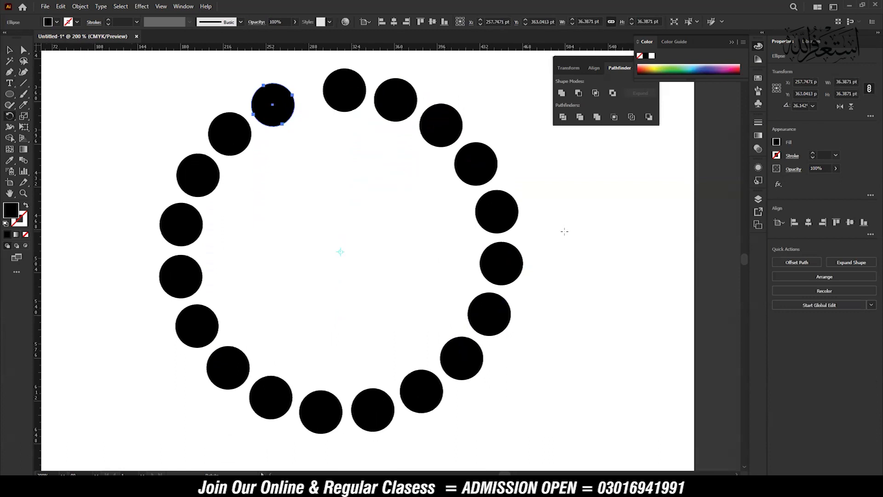
Step: Undo all the remaining rotated copies back to the single original black circle
{"action": "key", "text": "ctrl+z"}
{"action": "key", "text": "ctrl+z"}
{"action": "key", "text": "ctrl+z"}
{"action": "key", "text": "ctrl+z"}
{"action": "key", "text": "ctrl+z"}
{"action": "key", "text": "ctrl+z"}
{"action": "key", "text": "ctrl+z"}
{"action": "key", "text": "ctrl+z"}
{"action": "key", "text": "ctrl+z"}
{"action": "key", "text": "ctrl+z"}
{"action": "key", "text": "ctrl+z"}
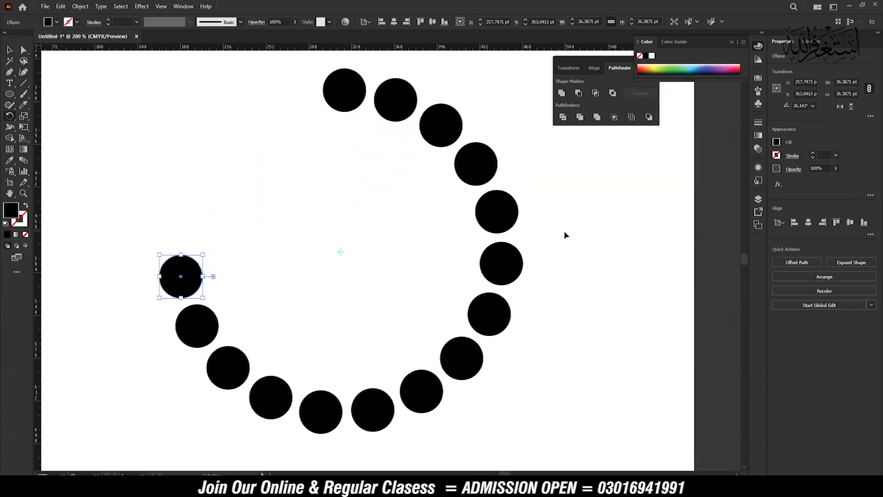
{"action": "key", "text": "ctrl+z"}
{"action": "key", "text": "ctrl+z"}
{"action": "key", "text": "ctrl+z"}
{"action": "key", "text": "ctrl+z"}
{"action": "key", "text": "ctrl+z"}
{"action": "key", "text": "ctrl+z"}
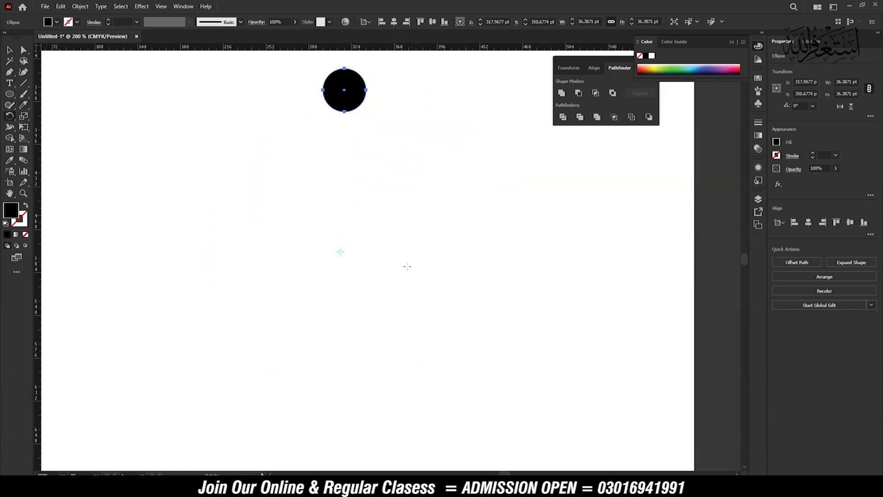
Step: Rotate a copy of the black circle clockwise around a pivot below and left of it, and repeat the copy all the way around
{"action": "left_click", "coordinate": [251, 250]}
{"action": "left_click_drag", "start_coordinate": [357, 98], "coordinate": [384, 149]}
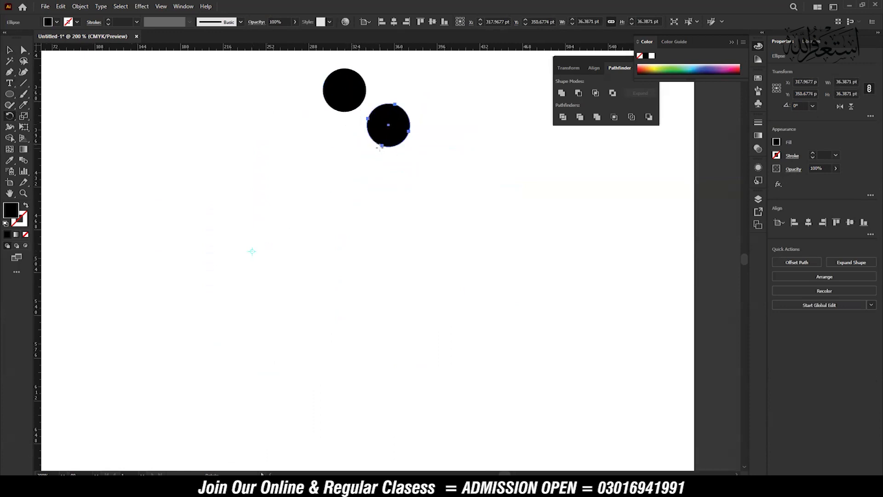
{"action": "key", "text": "ctrl+d"}
{"action": "key", "text": "ctrl+d"}
{"action": "key", "text": "ctrl+d"}
{"action": "key", "text": "ctrl+d"}
{"action": "key", "text": "ctrl+d"}
{"action": "key", "text": "ctrl+d"}
{"action": "key", "text": "ctrl+d"}
{"action": "key", "text": "ctrl+d"}
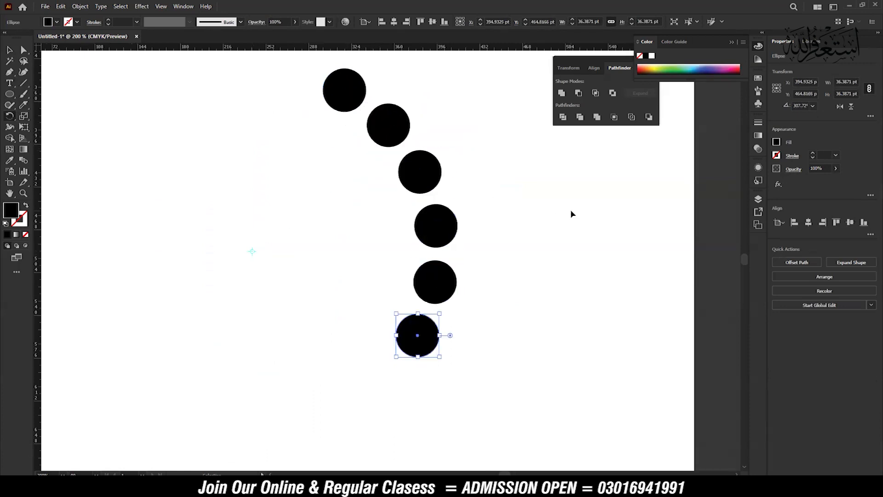
{"action": "key", "text": "ctrl+d"}
{"action": "key", "text": "ctrl+d"}
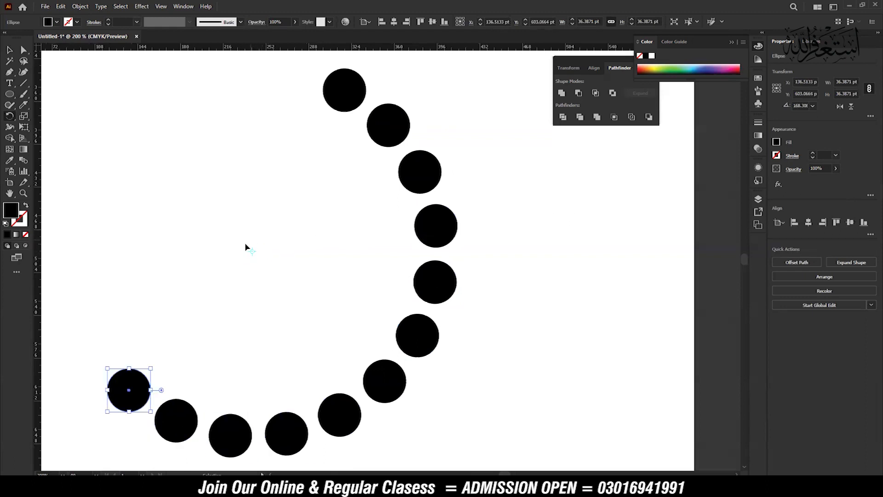
{"action": "key", "text": "ctrl+d"}
{"action": "key", "text": "ctrl+d"}
{"action": "key", "text": "ctrl+d"}
{"action": "key", "text": "ctrl+d"}
{"action": "key", "text": "ctrl+d"}
{"action": "key", "text": "ctrl+d"}
{"action": "key", "text": "ctrl+d"}
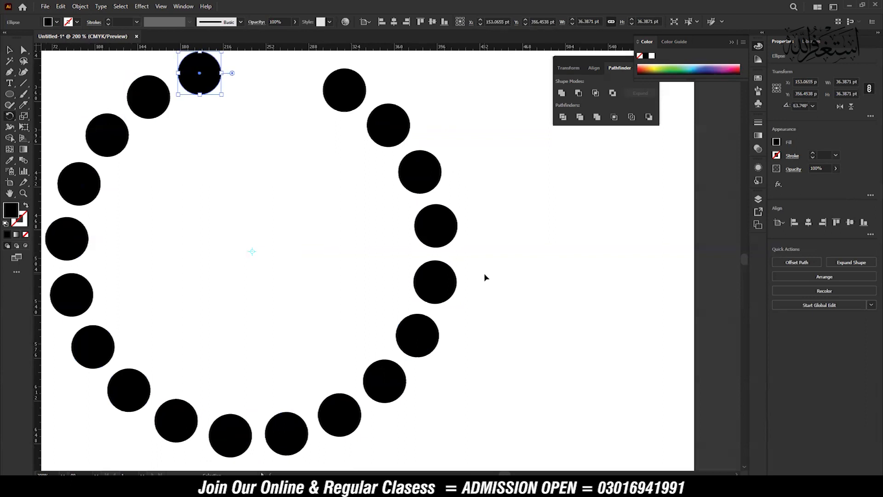
{"action": "key", "text": "ctrl+d"}
{"action": "key", "text": "ctrl+d"}
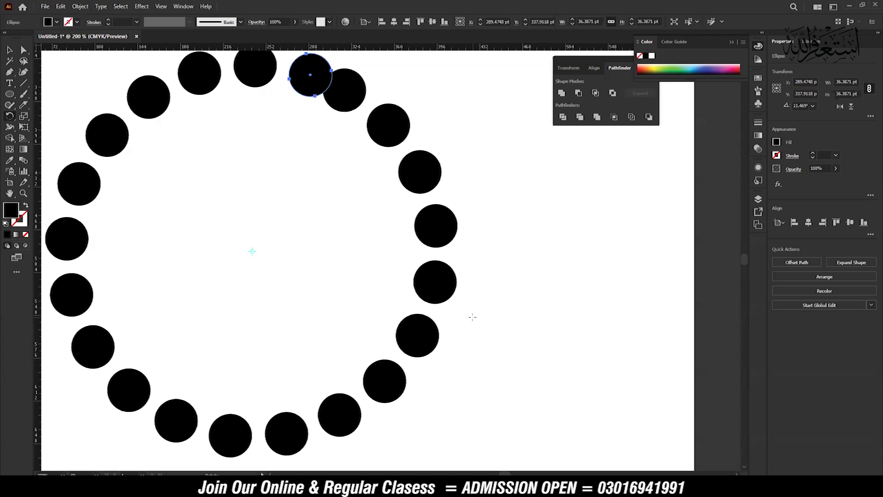
Step: Undo the whole second ring of black circles, including the original circle
{"action": "key", "text": "ctrl+z"}
{"action": "key", "text": "ctrl+z"}
{"action": "key", "text": "ctrl+z"}
{"action": "key", "text": "ctrl+z"}
{"action": "key", "text": "ctrl+z"}
{"action": "key", "text": "ctrl+z"}
{"action": "key", "text": "ctrl+z"}
{"action": "key", "text": "ctrl+z"}
{"action": "key", "text": "ctrl+z"}
{"action": "key", "text": "ctrl+z"}
{"action": "key", "text": "ctrl+z"}
{"action": "key", "text": "ctrl+z"}
{"action": "key", "text": "ctrl+z"}
{"action": "key", "text": "ctrl+z"}
{"action": "key", "text": "ctrl+z"}
{"action": "key", "text": "ctrl+z"}
{"action": "key", "text": "ctrl+z"}
{"action": "key", "text": "ctrl+z"}
{"action": "key", "text": "ctrl+z"}
{"action": "key", "text": "ctrl+z"}
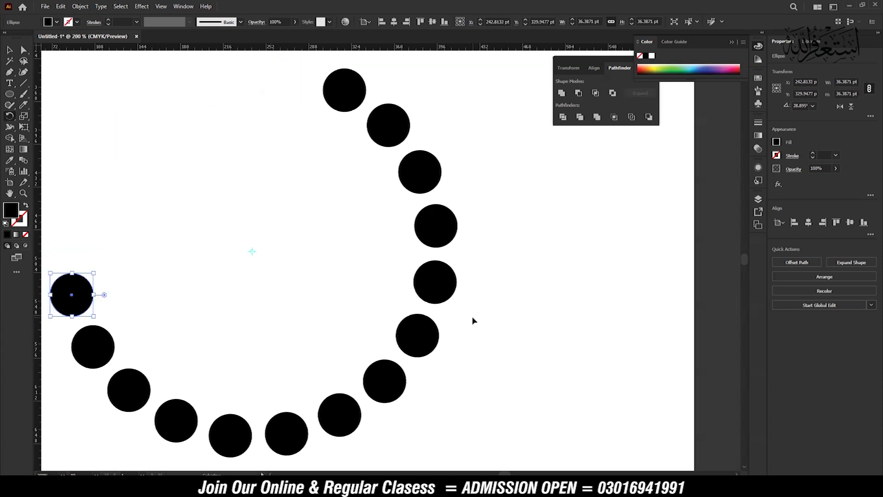
{"action": "key", "text": "ctrl+z"}
Step: Draw a circle about 28 pt wide in the upper middle of the artboard and fill it with teal from the colour spectrum
{"action": "left_click", "coordinate": [12, 94]}
{"action": "left_click_drag", "start_coordinate": [360, 158], "coordinate": [368, 174]}
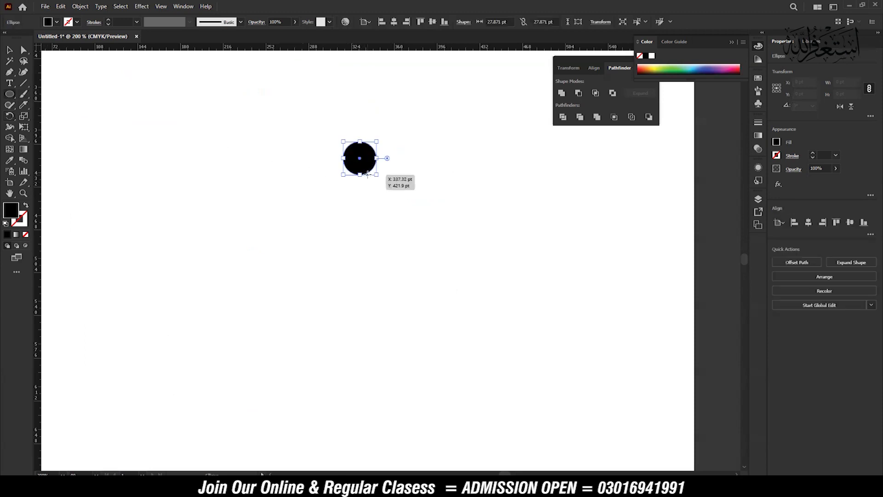
{"action": "left_click", "coordinate": [713, 66]}
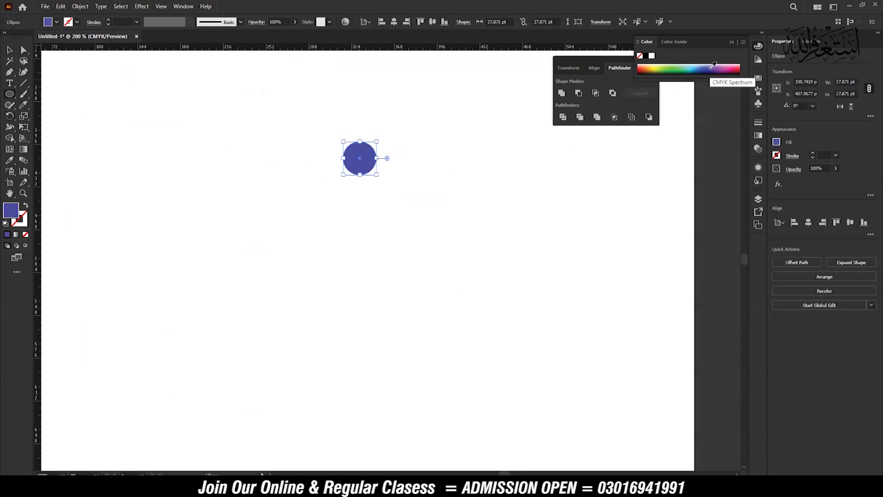
{"action": "left_click", "coordinate": [693, 67]}
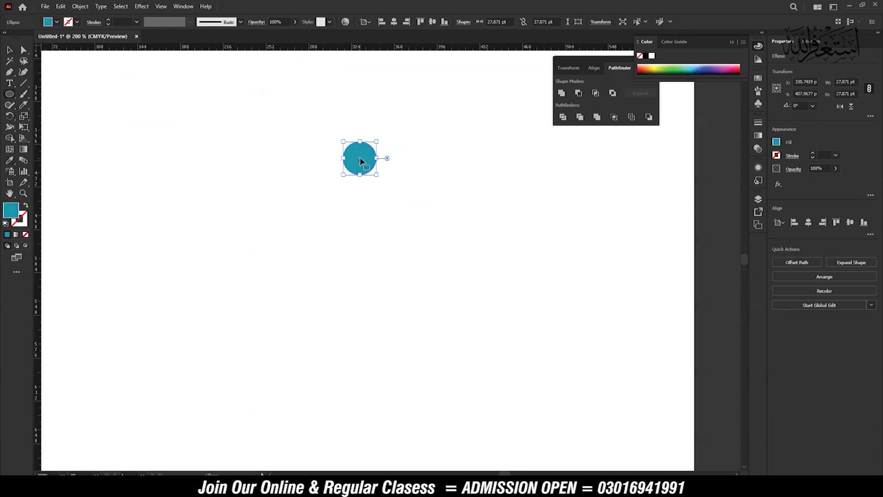
Step: Draw a large teal circle about 245 pt wide over the small one
{"action": "left_click_drag", "start_coordinate": [358, 270], "coordinate": [503, 414]}
{"action": "key", "text": "v"}
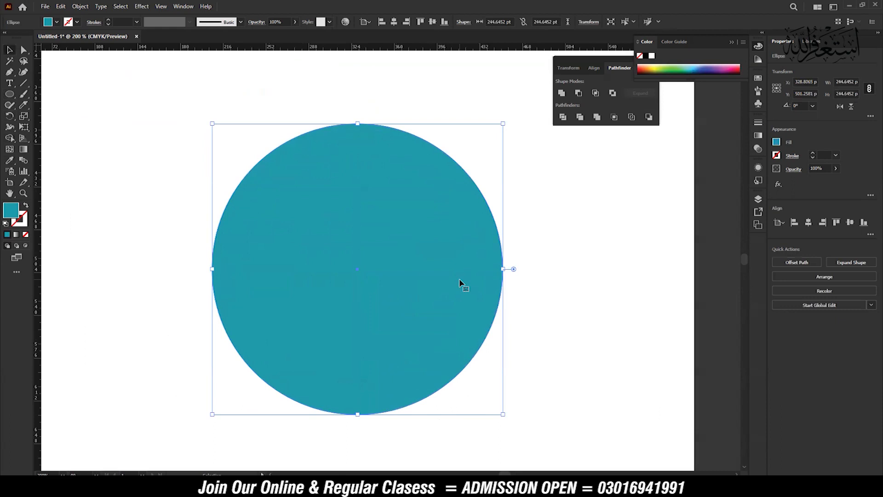
Step: Switch to the browser and examine the image results for 360 degree angle, including the Degrees (Angles) diagram from Math is Fun
{"action": "left_click", "coordinate": [437, 487]}
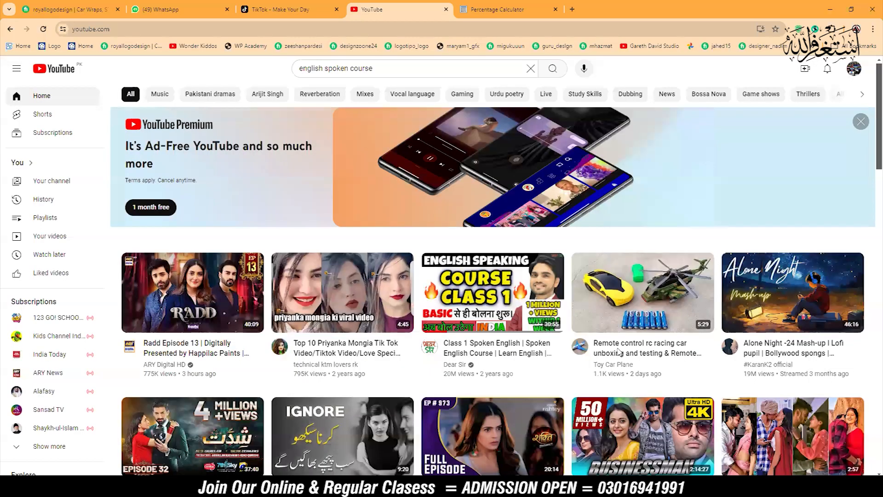
{"action": "left_click", "coordinate": [414, 488]}
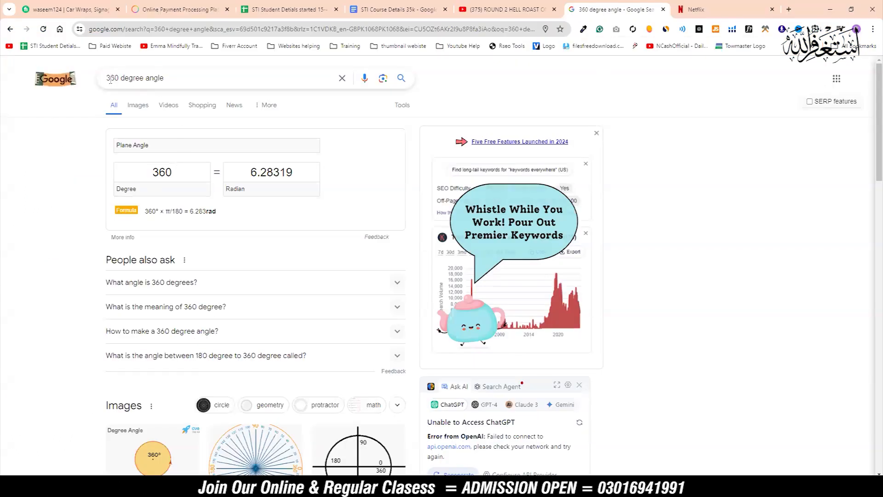
{"action": "left_click_drag", "start_coordinate": [107, 78], "coordinate": [193, 78]}
{"action": "left_click", "coordinate": [194, 80]}
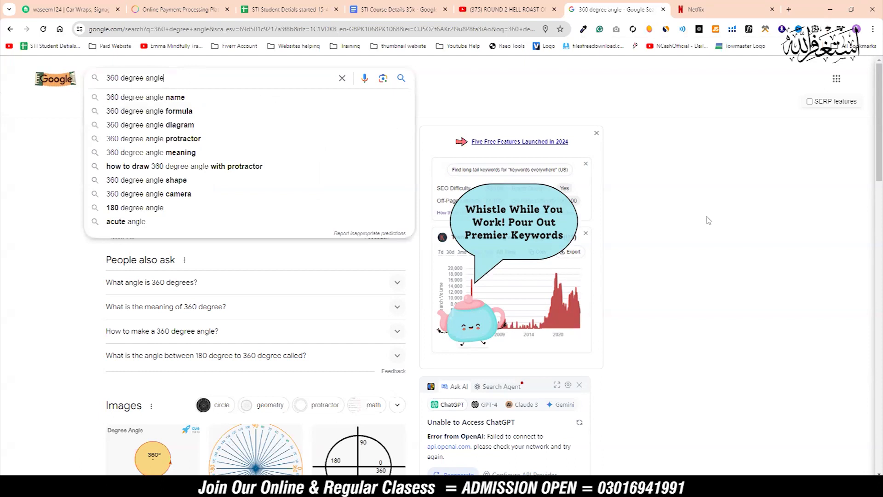
{"action": "scroll", "coordinate": [734, 301], "scroll_direction": "down", "scroll_amount": 5}
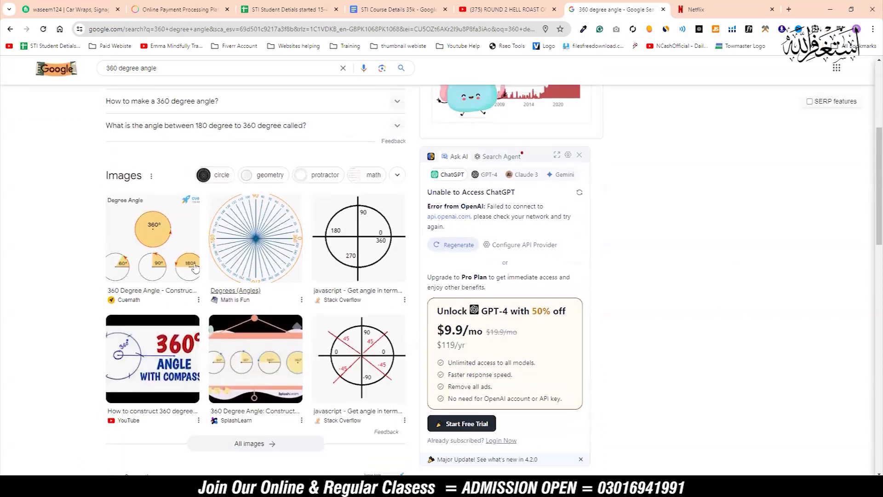
{"action": "left_click", "coordinate": [277, 266]}
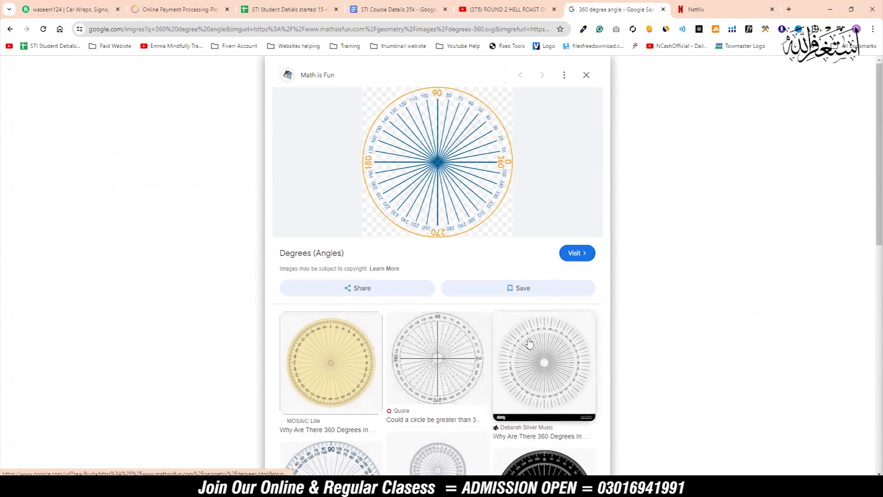
{"action": "scroll", "coordinate": [529, 343], "scroll_direction": "down", "scroll_amount": 6}
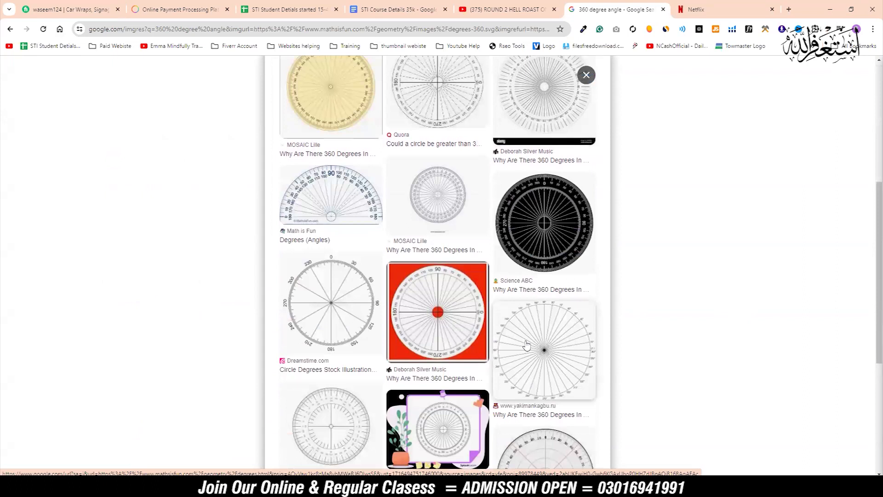
{"action": "scroll", "coordinate": [527, 345], "scroll_direction": "up", "scroll_amount": 6}
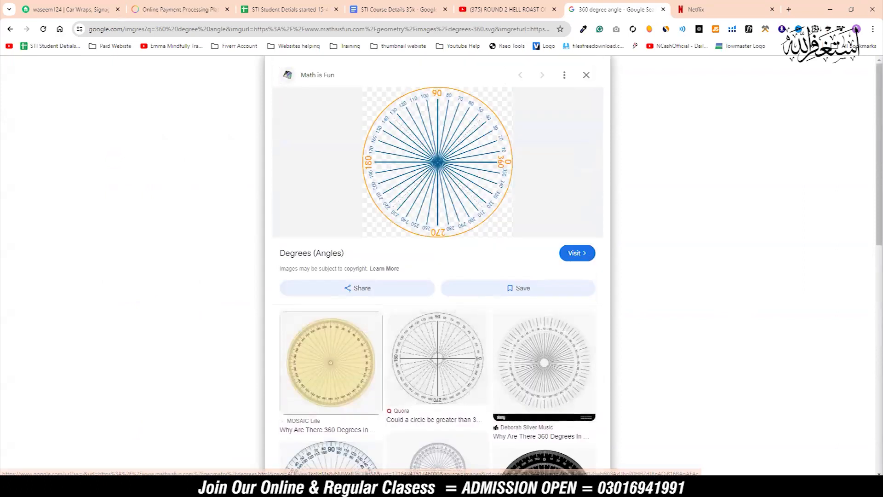
Step: Return to Illustrator and undo the drawing of the large teal circle
{"action": "key", "text": "alt+Tab"}
{"action": "key", "text": "ctrl+z"}
{"action": "key", "text": "ctrl+z"}
{"action": "key", "text": "ctrl+z"}
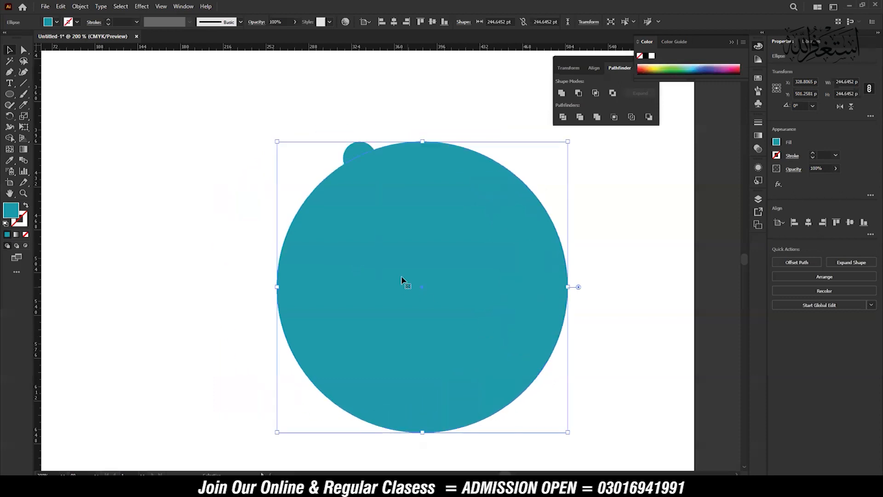
Step: Create a copy of the small teal circle rotated 24° around a pivot point well below it
{"action": "left_click", "coordinate": [357, 163]}
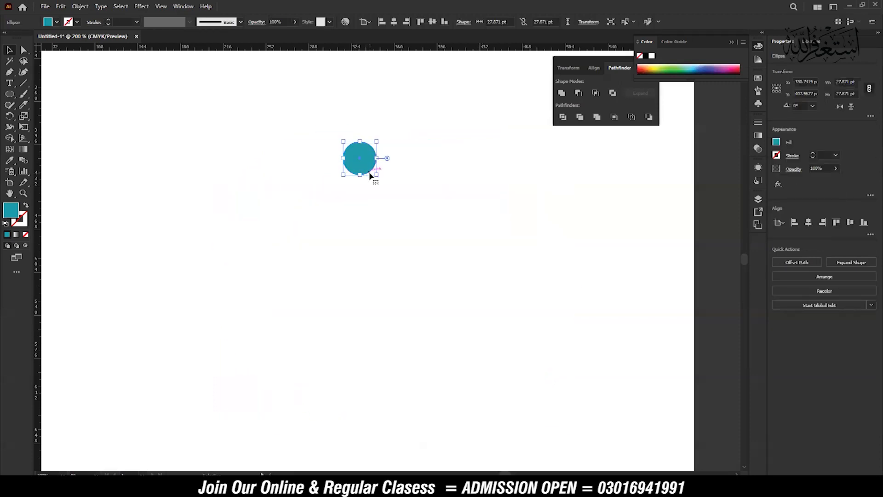
{"action": "left_click", "coordinate": [9, 117]}
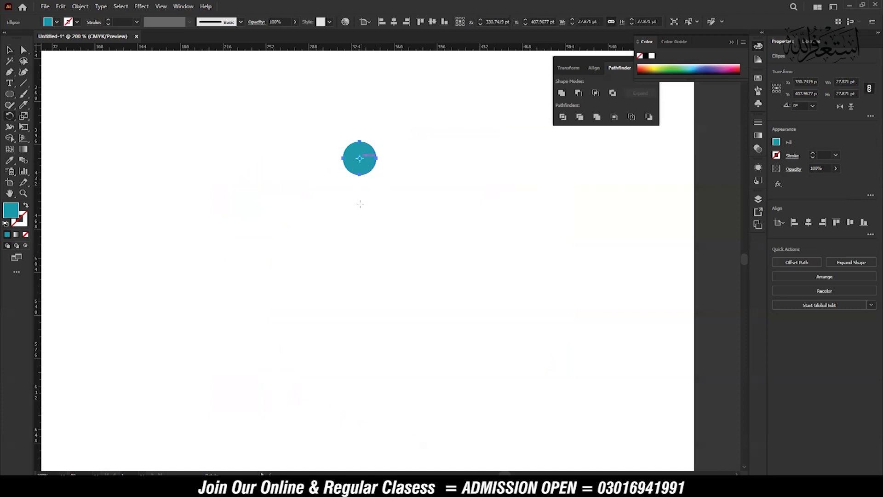
{"action": "left_click", "coordinate": [358, 313], "text": "alt"}
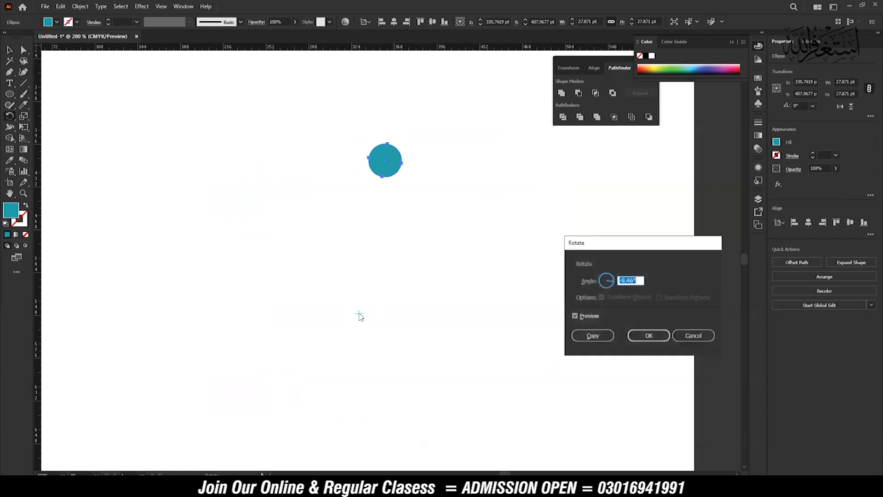
{"action": "left_click_drag", "start_coordinate": [620, 247], "coordinate": [610, 233]}
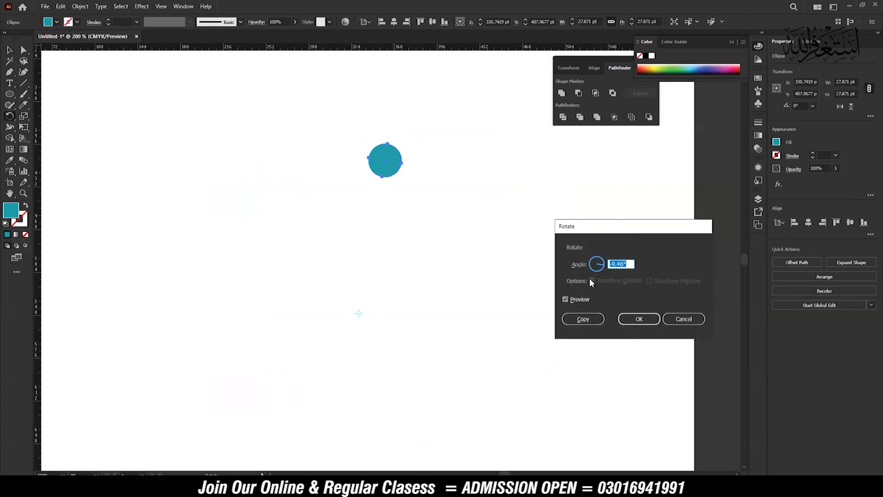
{"action": "left_click_drag", "start_coordinate": [582, 231], "coordinate": [574, 223]}
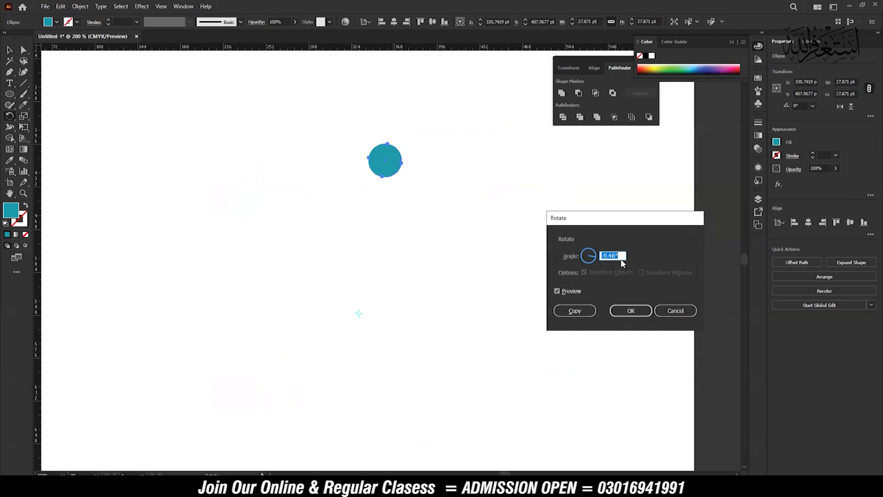
{"action": "type", "text": "360"}
{"action": "type", "text": "5"}
{"action": "left_click", "coordinate": [569, 314]}
{"action": "left_click", "coordinate": [569, 314]}
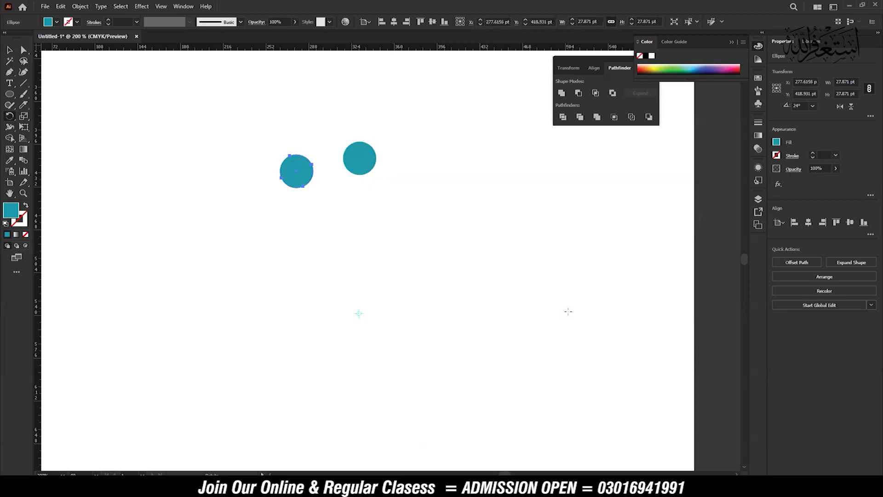
Step: Repeat the 24° rotated copy 13 times to complete an evenly spaced ring of 15 teal circles
{"action": "key", "text": "v"}
{"action": "key", "text": "ctrl+d"}
{"action": "key", "text": "ctrl+d"}
{"action": "key", "text": "ctrl+d"}
{"action": "key", "text": "ctrl+d"}
{"action": "key", "text": "ctrl+d"}
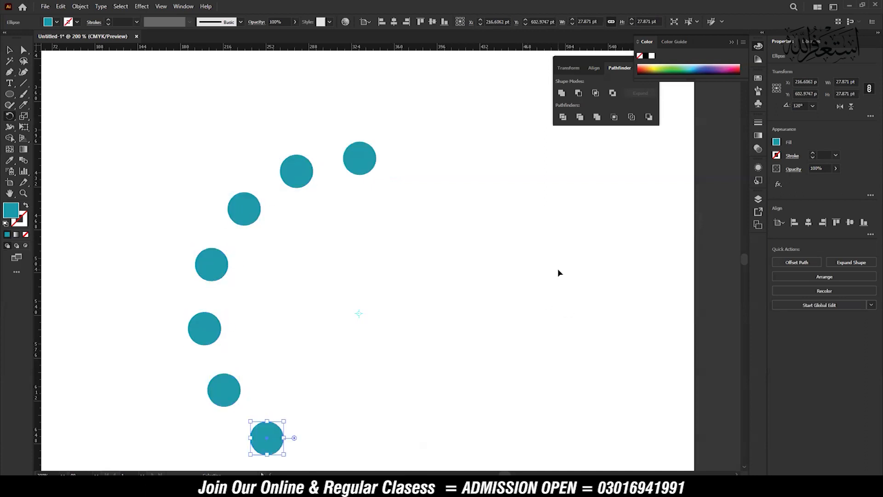
{"action": "key", "text": "ctrl+d"}
{"action": "key", "text": "ctrl+d"}
{"action": "key", "text": "ctrl+d"}
{"action": "key", "text": "ctrl+d"}
{"action": "key", "text": "ctrl+d"}
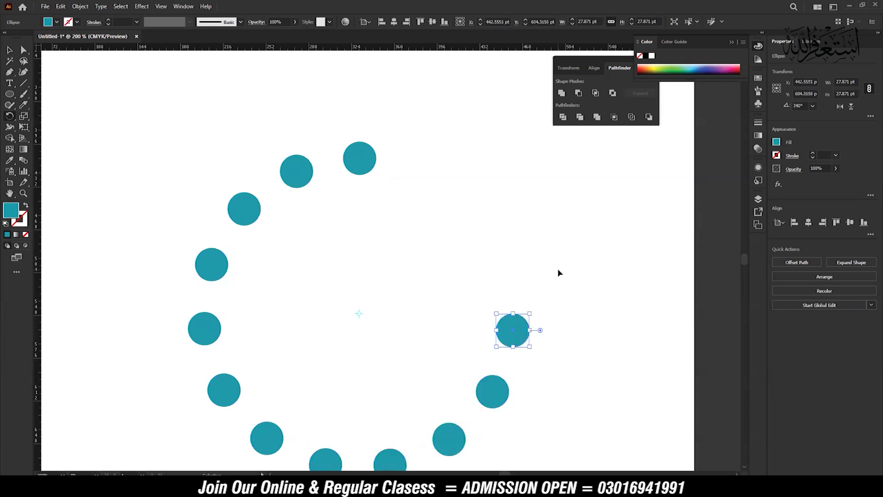
{"action": "key", "text": "ctrl+d"}
{"action": "key", "text": "ctrl+d"}
{"action": "key", "text": "ctrl+d"}
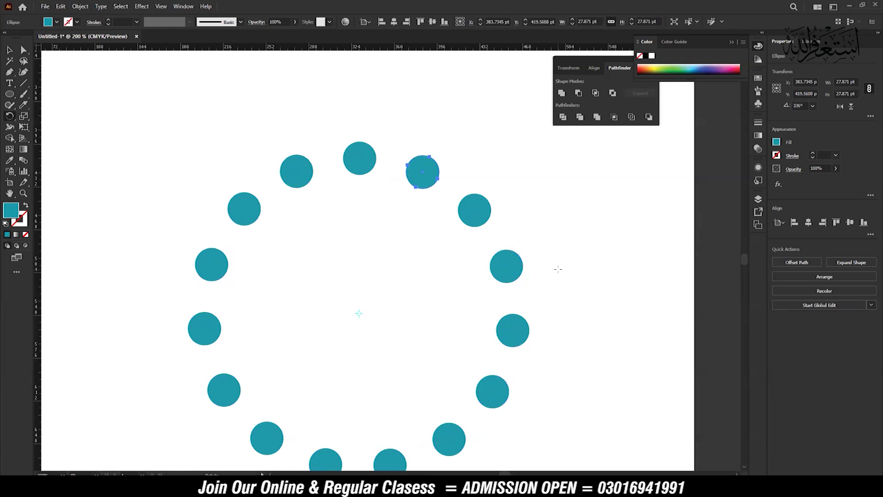
Step: Undo all the rotated teal copies back to the single original circle
{"action": "key", "text": "ctrl+1"}
{"action": "left_click_drag", "start_coordinate": [432, 288], "coordinate": [408, 162]}
{"action": "left_click_drag", "start_coordinate": [206, 118], "coordinate": [284, 146]}
{"action": "left_click_drag", "start_coordinate": [449, 256], "coordinate": [384, 229]}
{"action": "left_click_drag", "start_coordinate": [410, 222], "coordinate": [429, 224]}
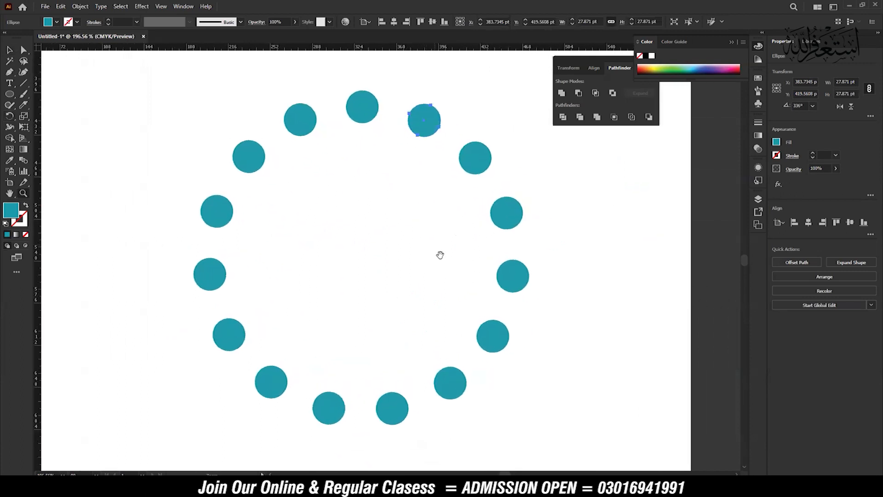
{"action": "left_click_drag", "start_coordinate": [440, 255], "coordinate": [417, 264]}
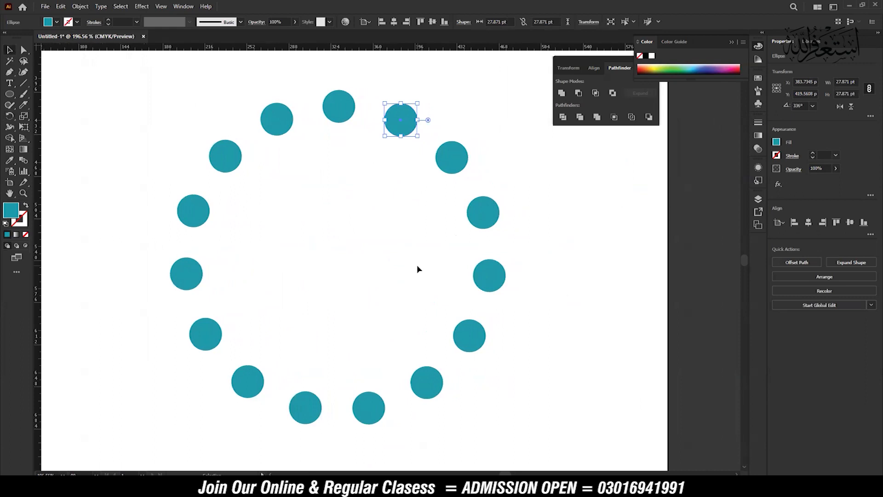
{"action": "key", "text": "ctrl+z"}
{"action": "key", "text": "ctrl+z"}
{"action": "key", "text": "ctrl+z"}
{"action": "key", "text": "ctrl+z"}
{"action": "key", "text": "ctrl+z"}
{"action": "key", "text": "ctrl+z"}
{"action": "key", "text": "ctrl+z"}
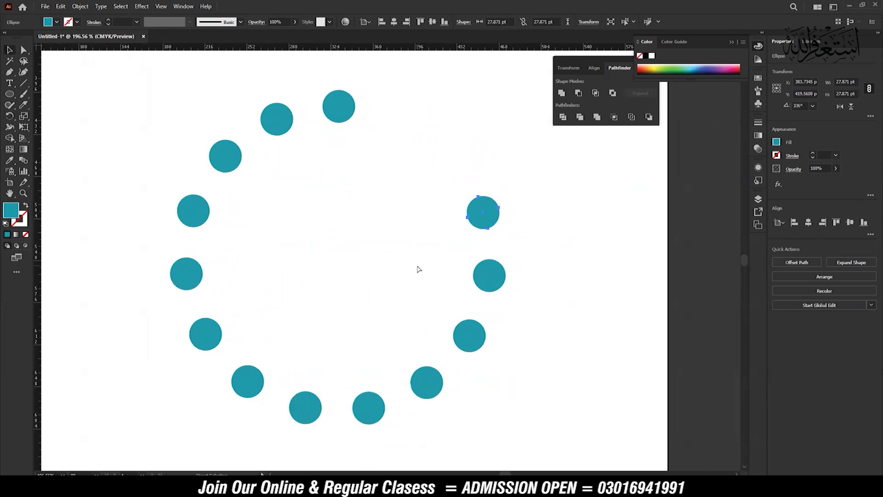
{"action": "key", "text": "ctrl+z"}
{"action": "key", "text": "ctrl+z"}
{"action": "key", "text": "ctrl+z"}
{"action": "key", "text": "ctrl+z"}
{"action": "key", "text": "ctrl+z"}
{"action": "key", "text": "ctrl+z"}
{"action": "key", "text": "ctrl+z"}
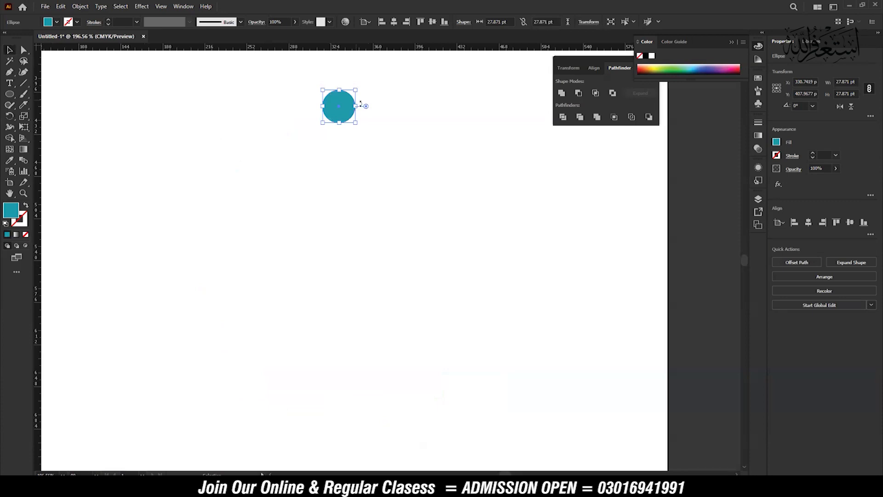
Step: Create a copy of the small teal circle rotated 360/25 degrees around a pivot point below and to its left
{"action": "left_click", "coordinate": [9, 117]}
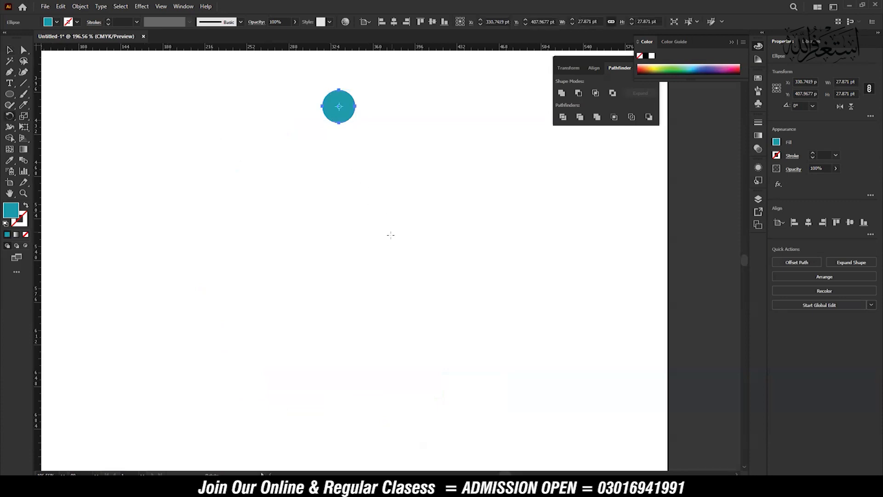
{"action": "left_click", "coordinate": [245, 275], "text": "alt"}
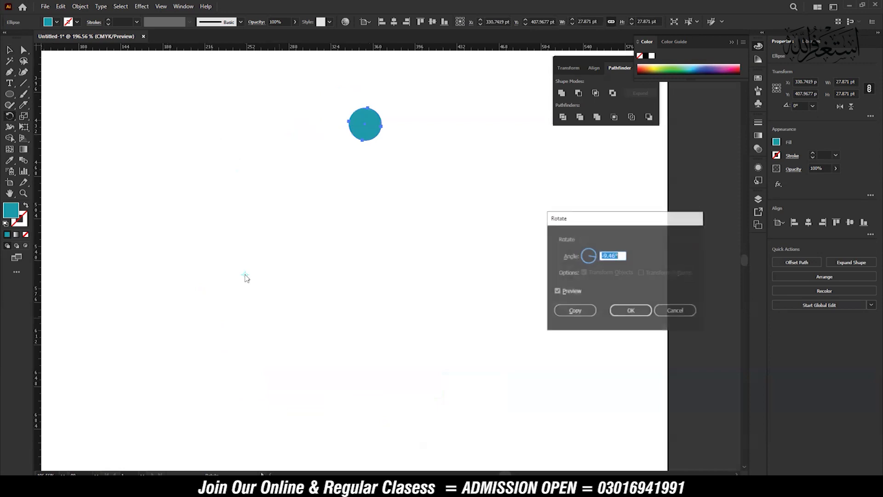
{"action": "type", "text": "360/25"}
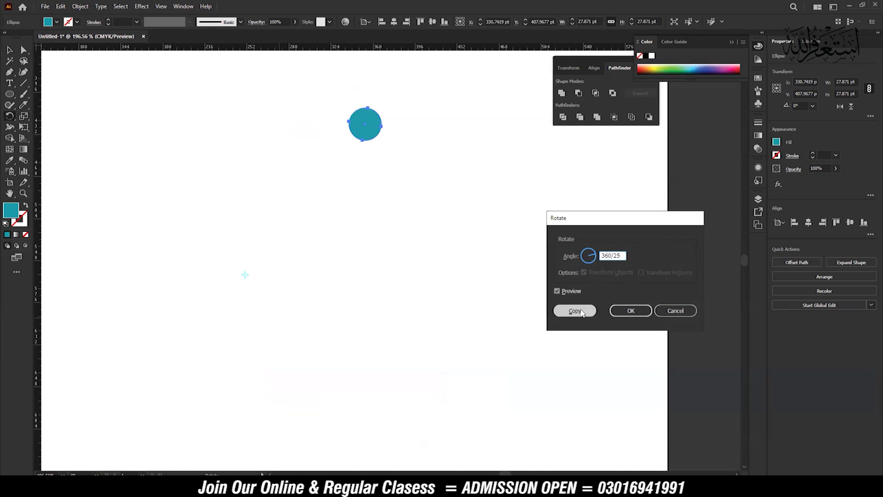
{"action": "left_click", "coordinate": [594, 310]}
Step: Repeat the rotated copy 23 times to complete an evenly spaced ring of 25 teal circles
{"action": "key", "text": "ctrl+d"}
{"action": "key", "text": "ctrl+d"}
{"action": "key", "text": "ctrl+d"}
{"action": "key", "text": "ctrl+d"}
{"action": "key", "text": "ctrl+d"}
{"action": "key", "text": "ctrl+d"}
{"action": "key", "text": "ctrl+d"}
{"action": "key", "text": "ctrl+d"}
{"action": "key", "text": "ctrl+d"}
{"action": "key", "text": "ctrl+d"}
{"action": "key", "text": "ctrl+d"}
{"action": "key", "text": "ctrl+d"}
{"action": "key", "text": "ctrl+d"}
{"action": "key", "text": "ctrl+d"}
{"action": "key", "text": "ctrl+d"}
{"action": "key", "text": "ctrl+d"}
{"action": "key", "text": "ctrl+d"}
{"action": "key", "text": "ctrl+d"}
{"action": "key", "text": "ctrl+d"}
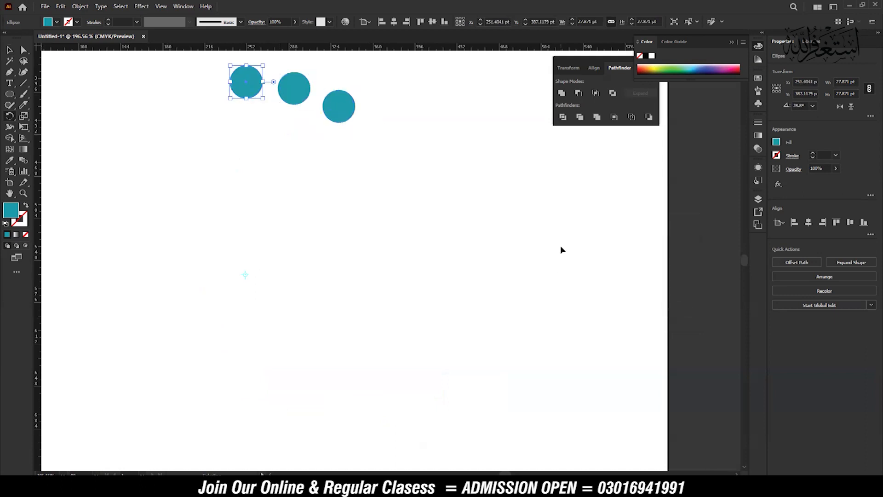
{"action": "key", "text": "ctrl+d"}
{"action": "key", "text": "ctrl+d"}
{"action": "key", "text": "ctrl+d"}
{"action": "key", "text": "ctrl+d"}
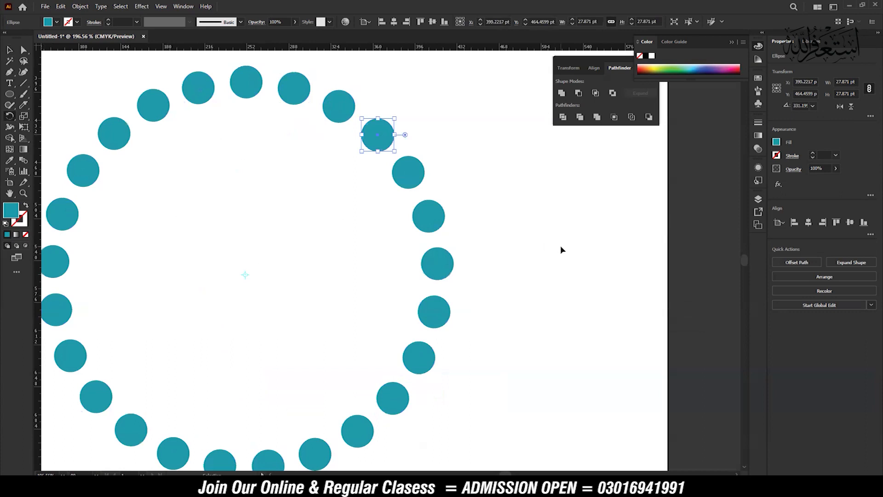
Step: Select the whole ring of teal circles and delete it
{"action": "key", "text": "ctrl+minus"}
{"action": "key", "text": "ctrl+minus"}
{"action": "key", "text": "v"}
{"action": "left_click", "coordinate": [513, 274]}
{"action": "left_click_drag", "start_coordinate": [510, 283], "coordinate": [586, 260]}
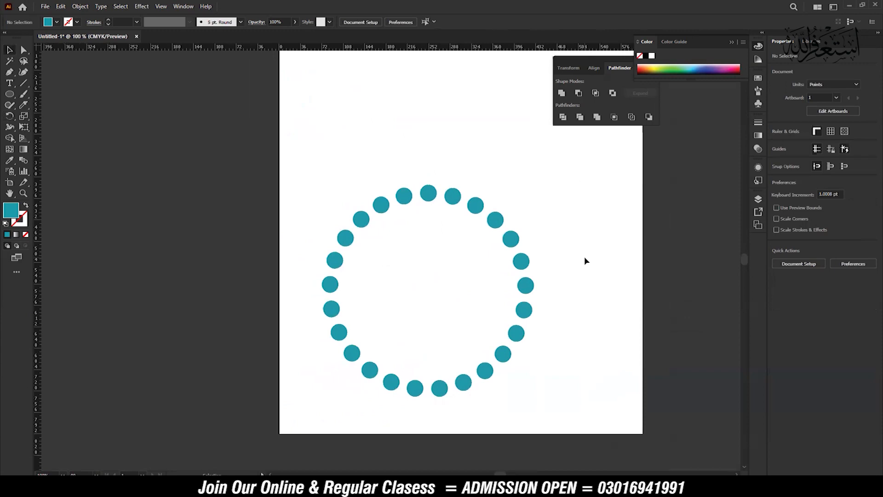
{"action": "left_click_drag", "start_coordinate": [310, 161], "coordinate": [611, 408]}
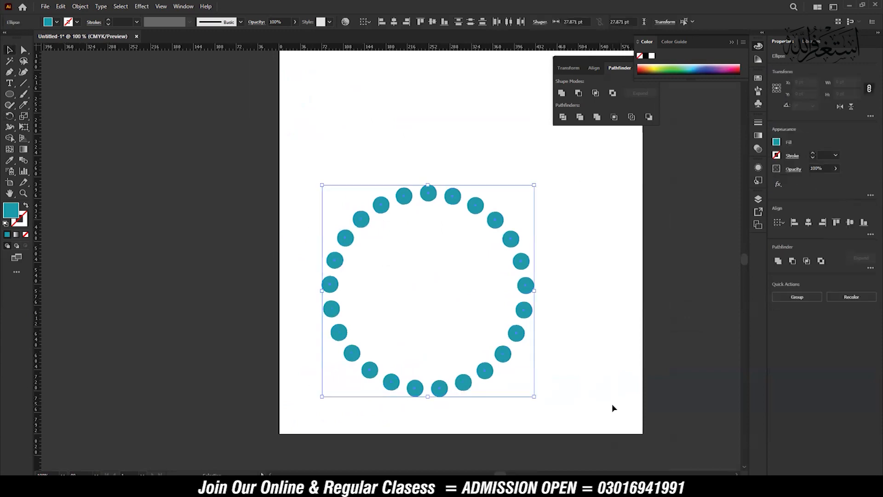
{"action": "key", "text": "Delete"}
Step: Place images.jpg from the File Explorer folder onto the Illustrator artboard and move it up to the page's vertical middle
{"action": "left_click_drag", "start_coordinate": [550, 233], "coordinate": [493, 262]}
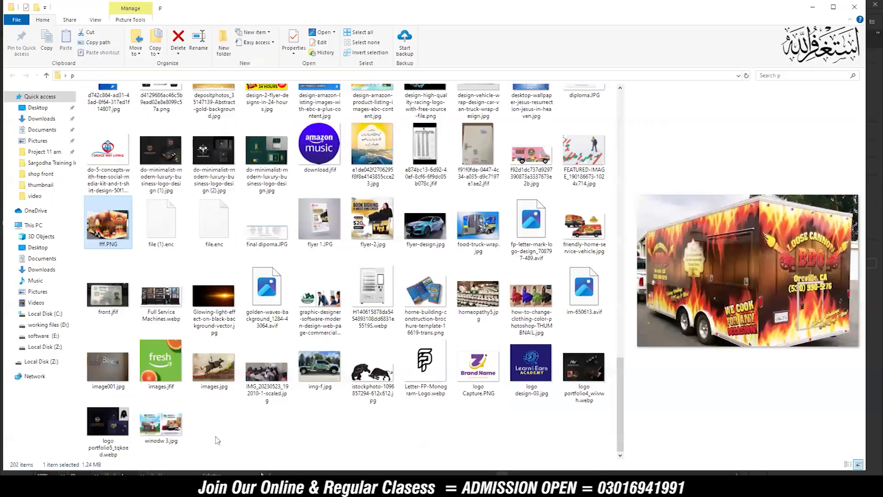
{"action": "left_click", "coordinate": [212, 439]}
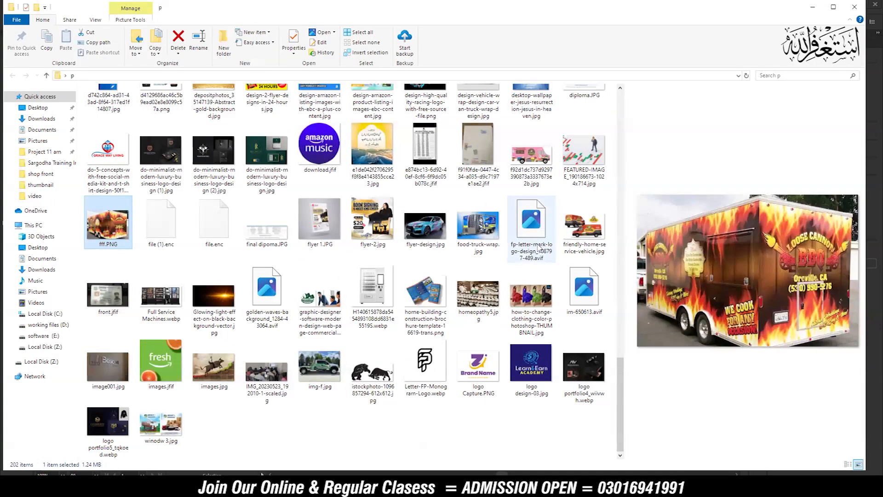
{"action": "mouse_move", "coordinate": [538, 248]}
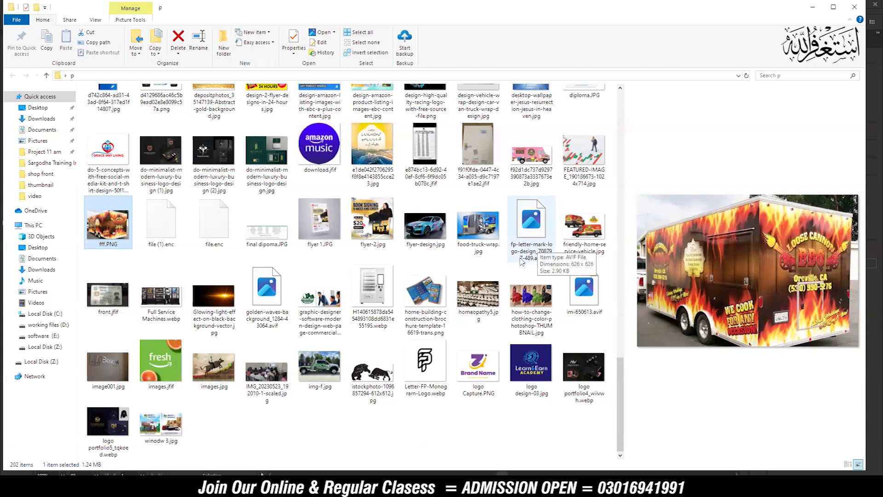
{"action": "left_click_drag", "start_coordinate": [214, 368], "coordinate": [381, 327]}
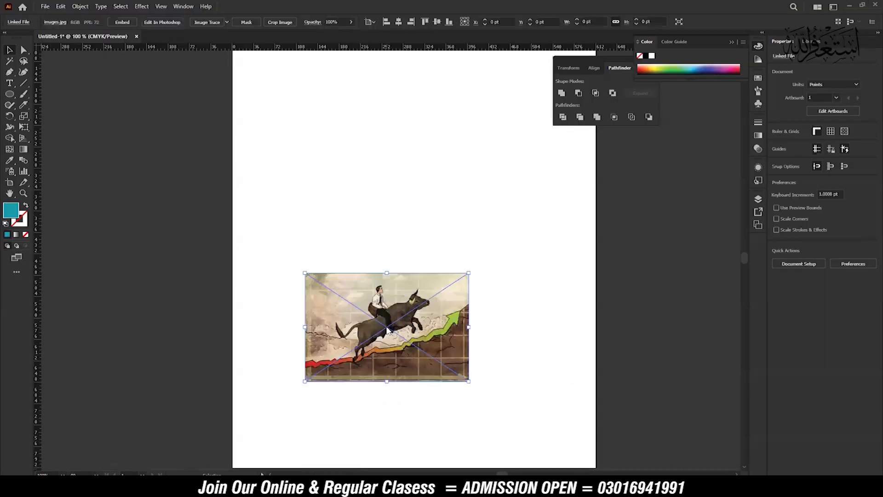
{"action": "left_click_drag", "start_coordinate": [436, 322], "coordinate": [451, 228]}
Step: Rotate the placed bull image freehand to about 359.2° around the midpoint of its lower edge
{"action": "scroll", "coordinate": [451, 229], "scroll_direction": "up", "scroll_amount": 5}
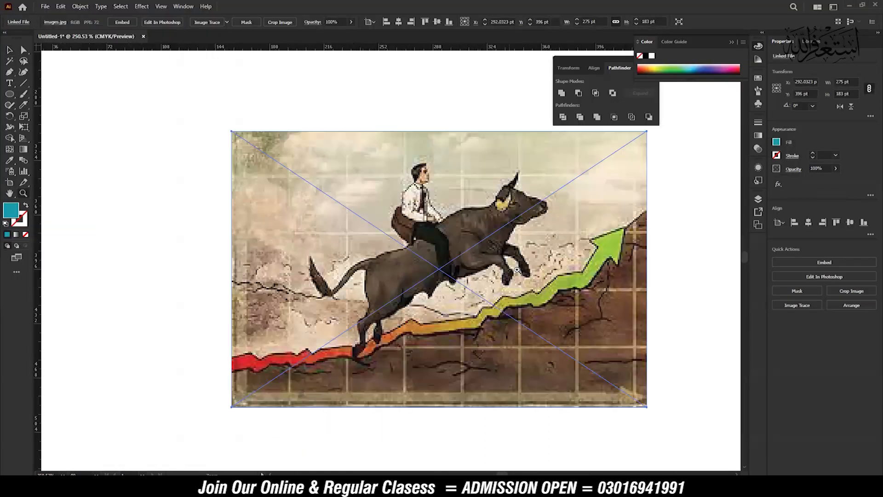
{"action": "scroll", "coordinate": [451, 237], "scroll_direction": "down", "scroll_amount": 2}
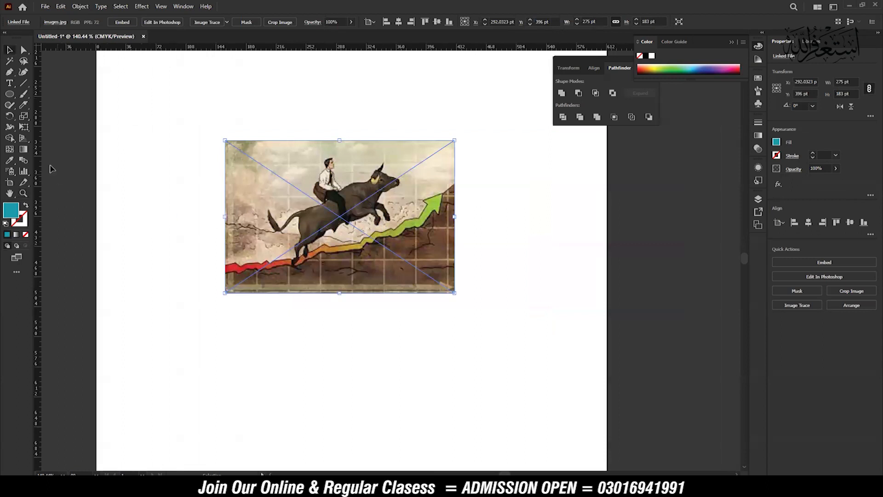
{"action": "left_click", "coordinate": [9, 115]}
{"action": "left_click_drag", "start_coordinate": [445, 186], "coordinate": [432, 198]}
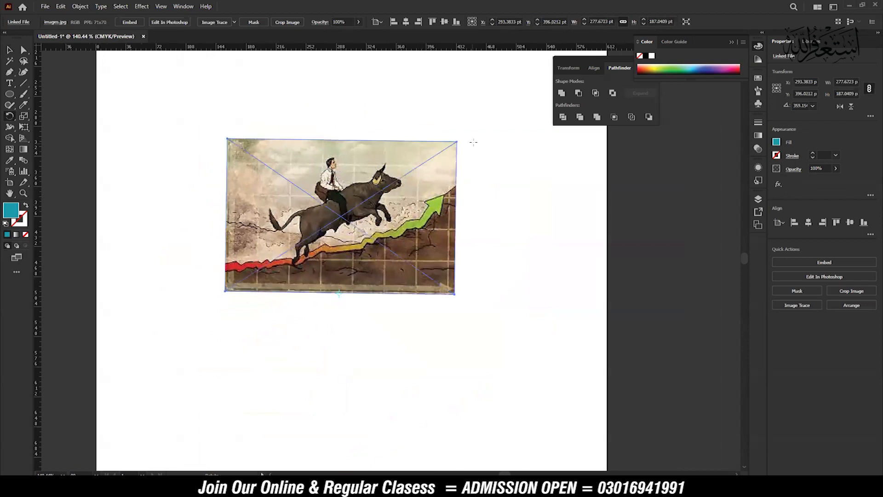
Step: Set the pivot at the image's upper-right corner and swing the image around it to about 1.3°
{"action": "left_click", "coordinate": [457, 141]}
{"action": "left_click_drag", "start_coordinate": [272, 283], "coordinate": [529, 274]}
{"action": "left_click_drag", "start_coordinate": [604, 242], "coordinate": [284, 194]}
Step: Shift the rotated image slightly on the artboard and delete it
{"action": "left_click", "coordinate": [9, 50]}
{"action": "left_click_drag", "start_coordinate": [350, 214], "coordinate": [325, 224]}
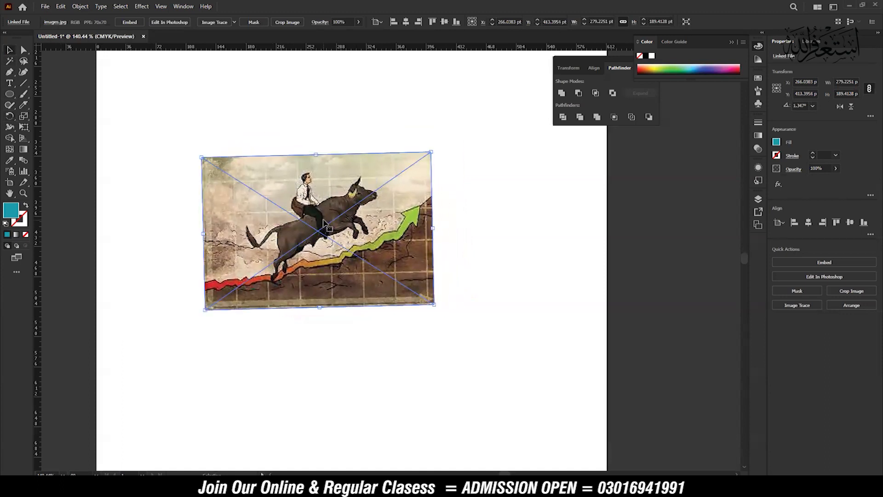
{"action": "left_click_drag", "start_coordinate": [324, 224], "coordinate": [338, 241]}
{"action": "key", "text": "Delete"}
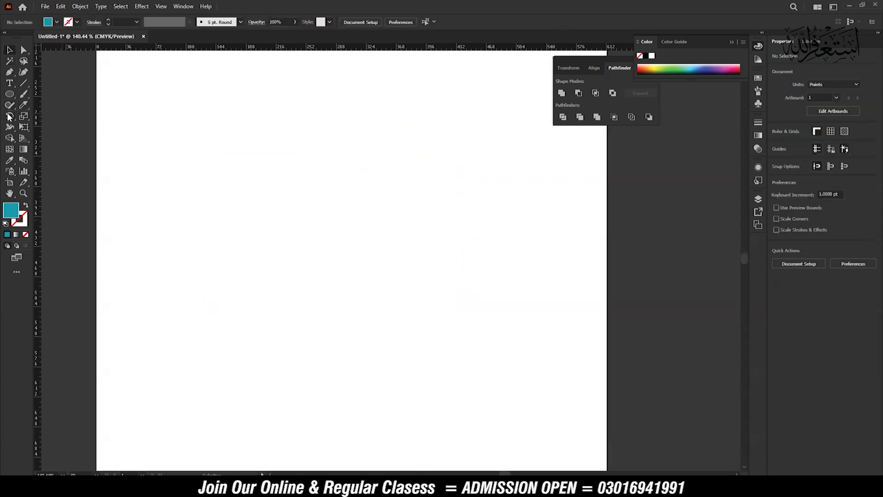
Step: Reveal the grouped Rotate and Reflect tools and activate the Rotate tool
{"action": "left_click_drag", "start_coordinate": [9, 119], "coordinate": [64, 118]}
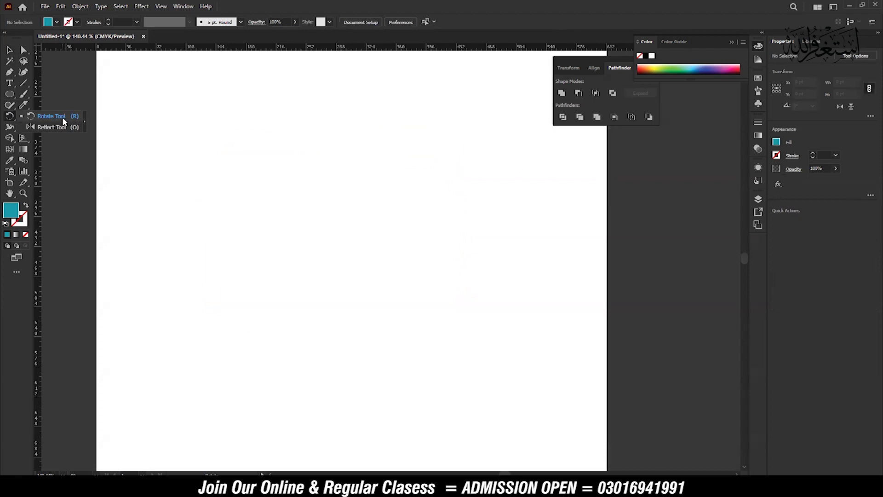
{"action": "left_click_drag", "start_coordinate": [62, 117], "coordinate": [62, 116]}
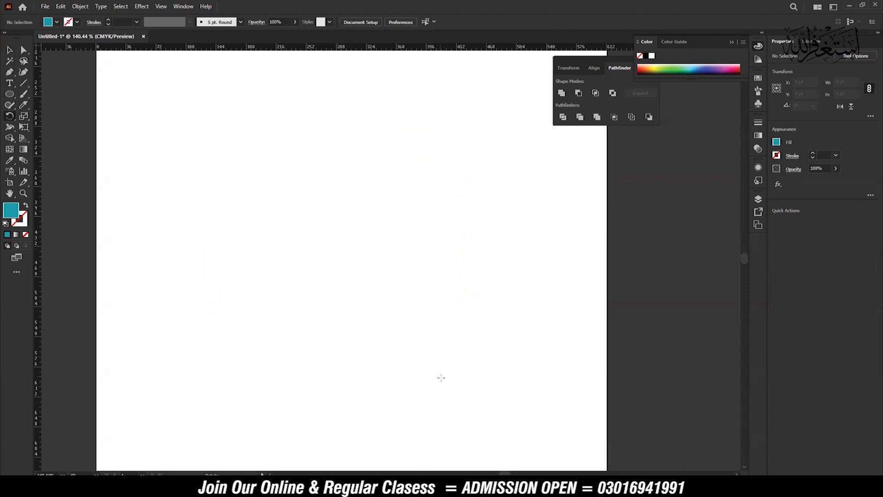
Step: Switch to the browser and view the header of the Sargodha Training Institute YouTube channel
{"action": "key", "text": "alt+Tab"}
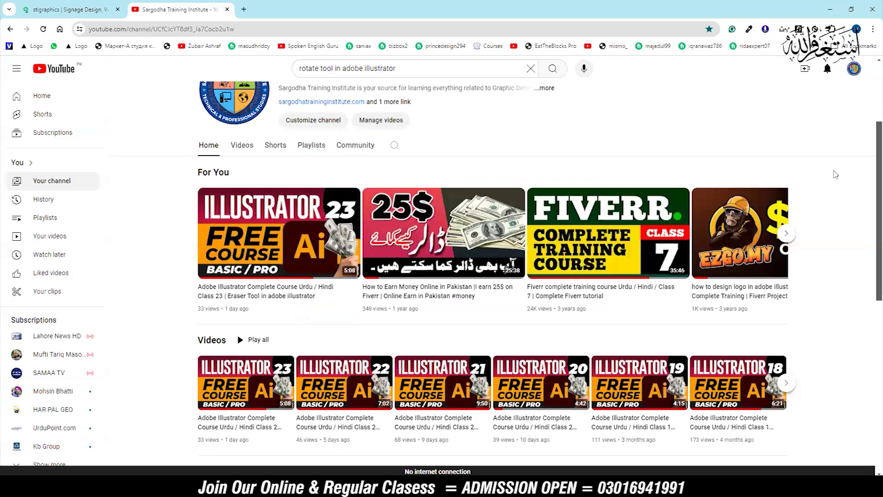
{"action": "scroll", "coordinate": [834, 177], "scroll_direction": "up", "scroll_amount": 3}
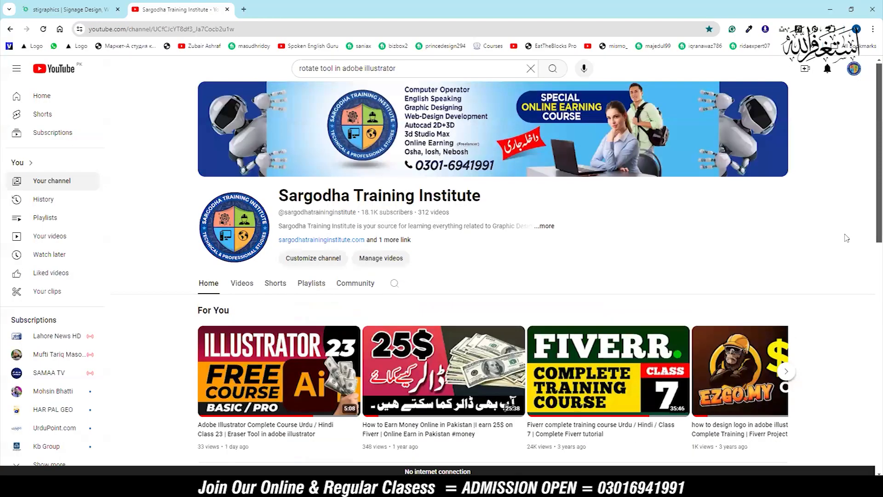